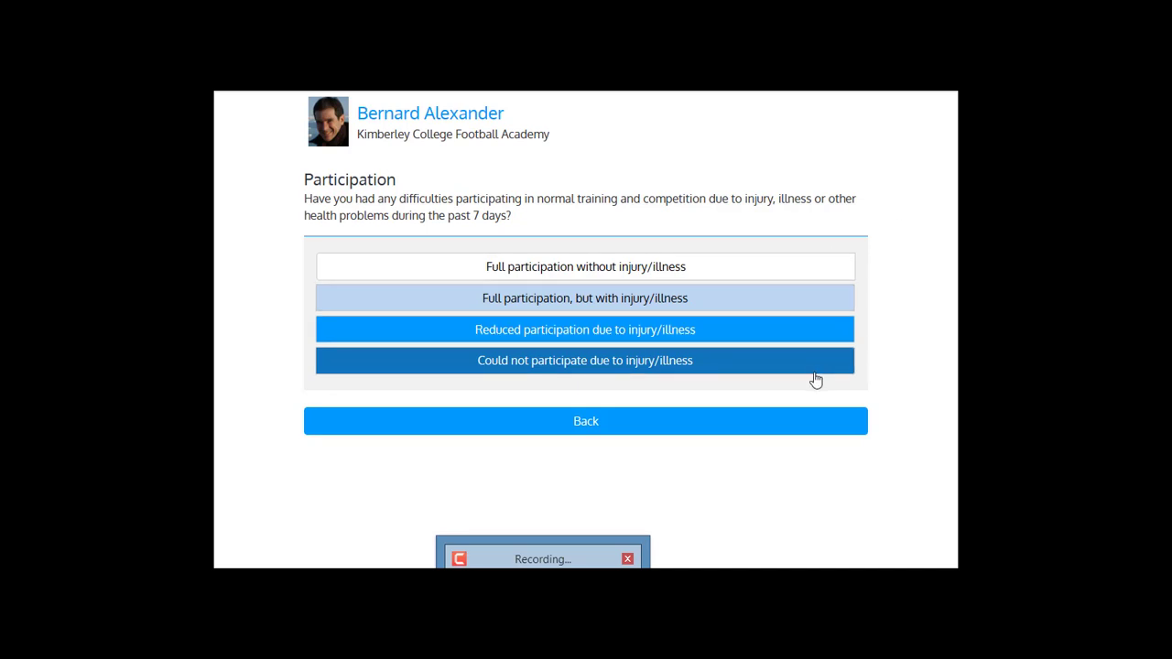
Step: Report full participation but with injury/illness, and rate training volume modification, performance effect and symptoms each as "To a moderate extent"
click(542, 301)
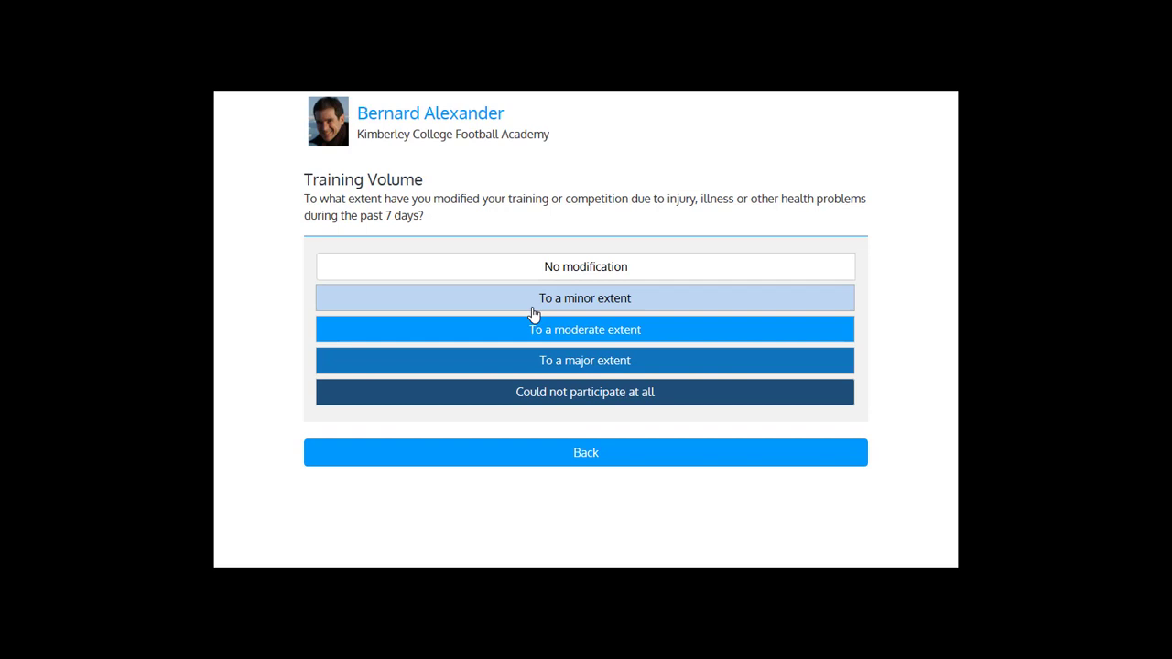
click(578, 337)
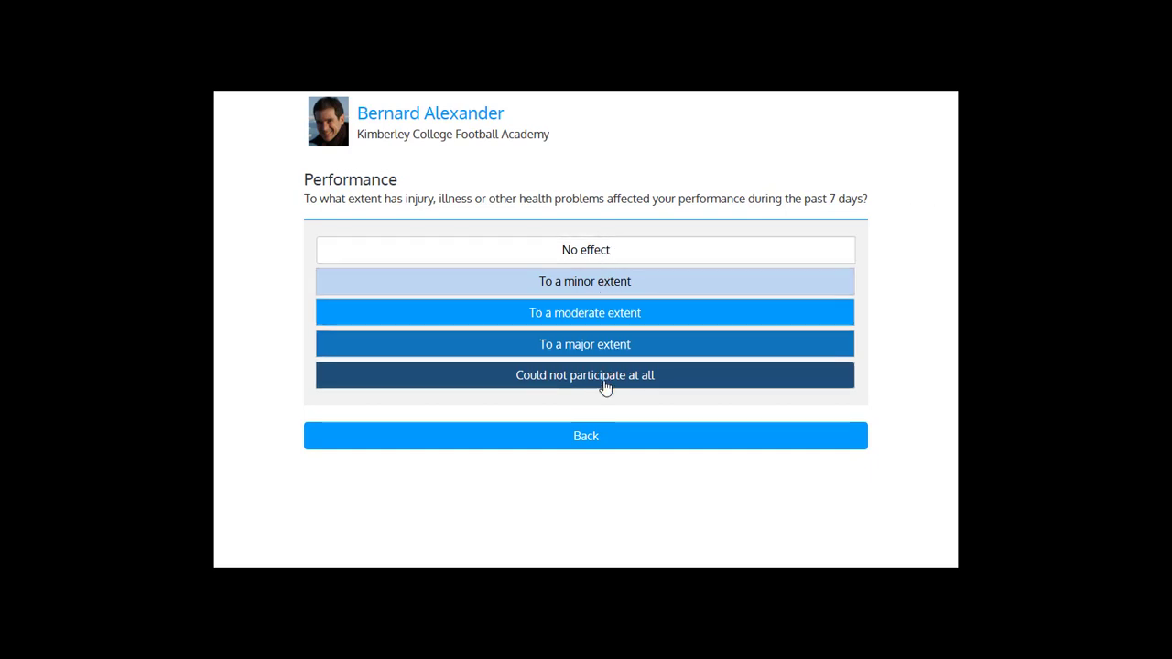
click(603, 320)
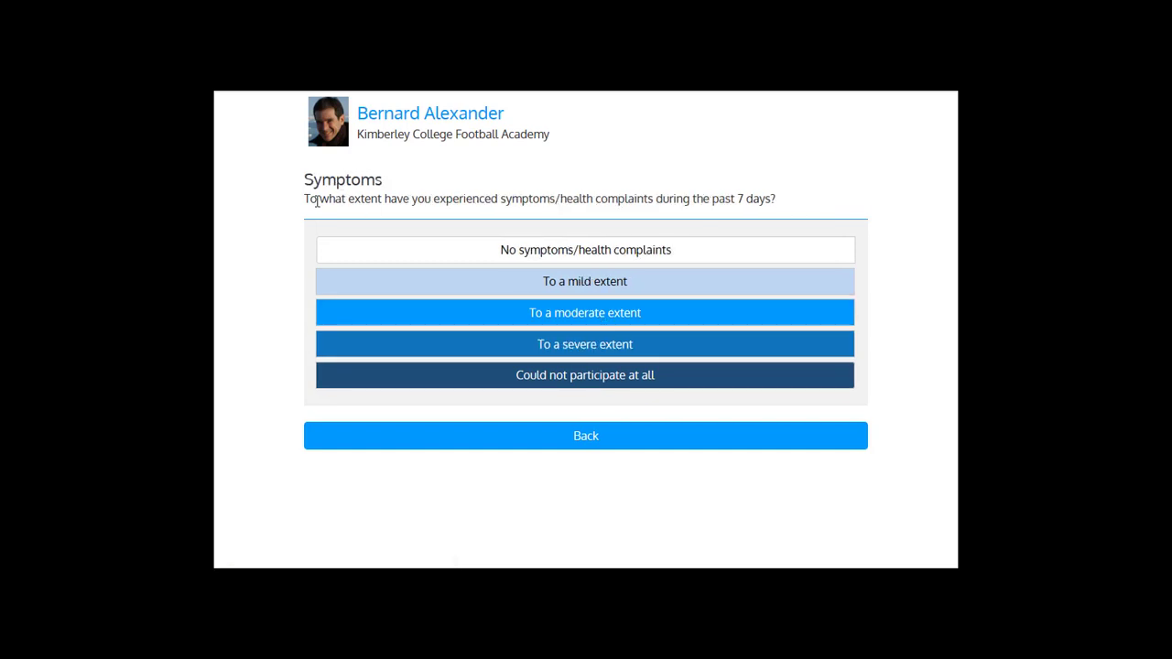
click(536, 322)
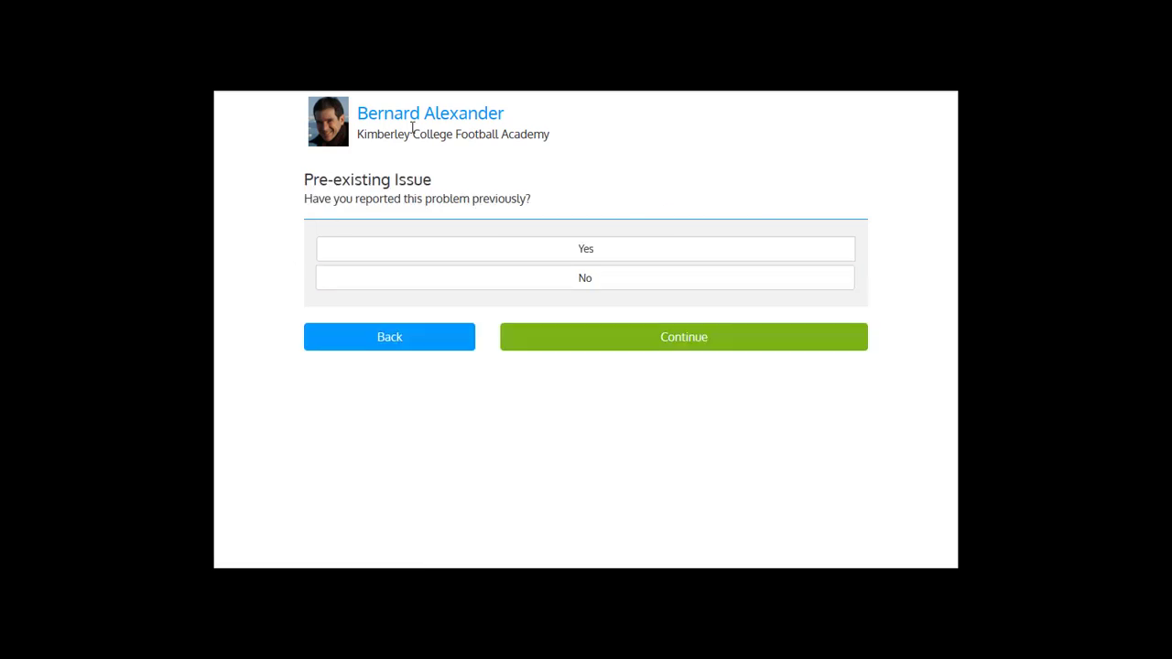
Step: Answer No to having reported this problem previously and continue to the health problem type
click(545, 260)
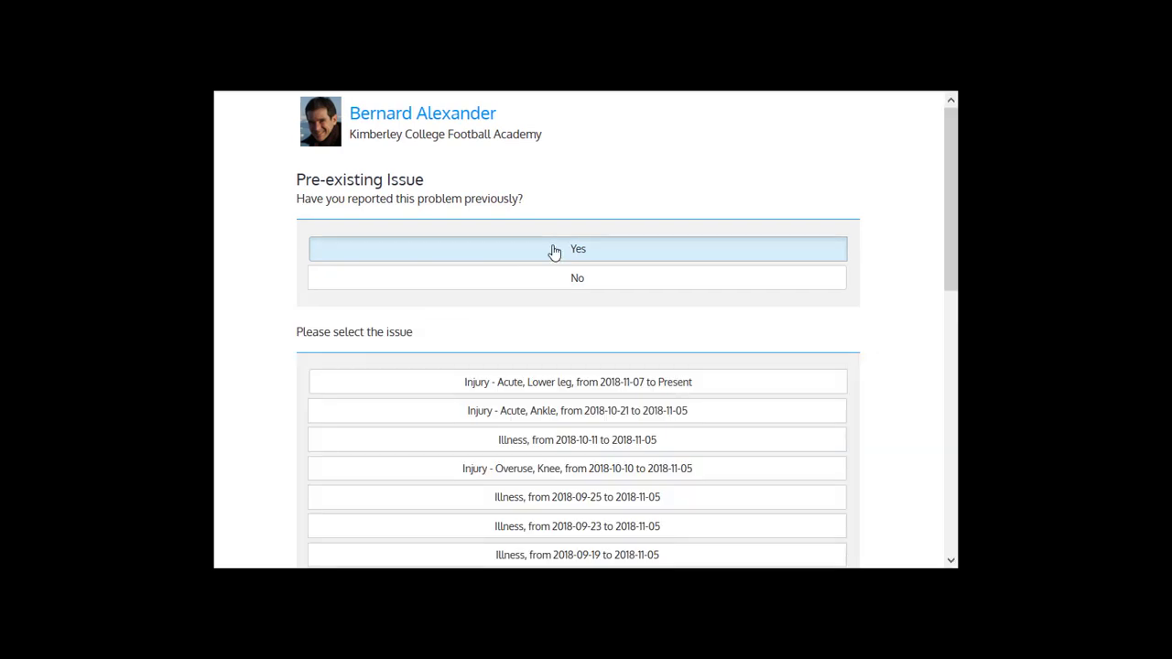
click(584, 282)
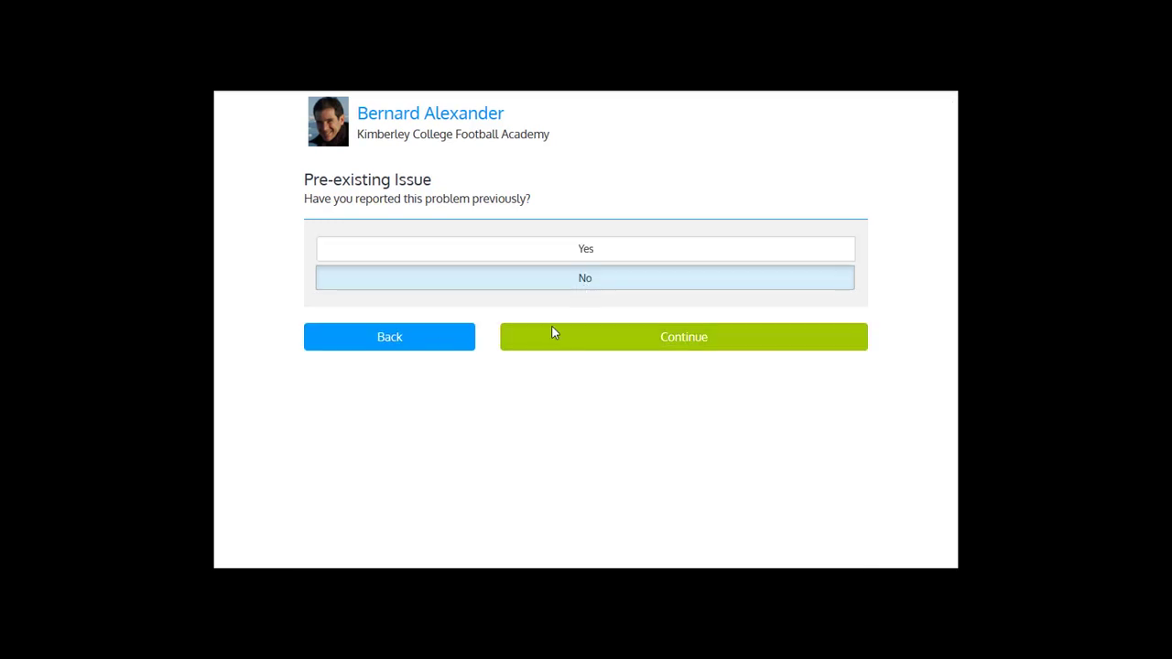
click(687, 347)
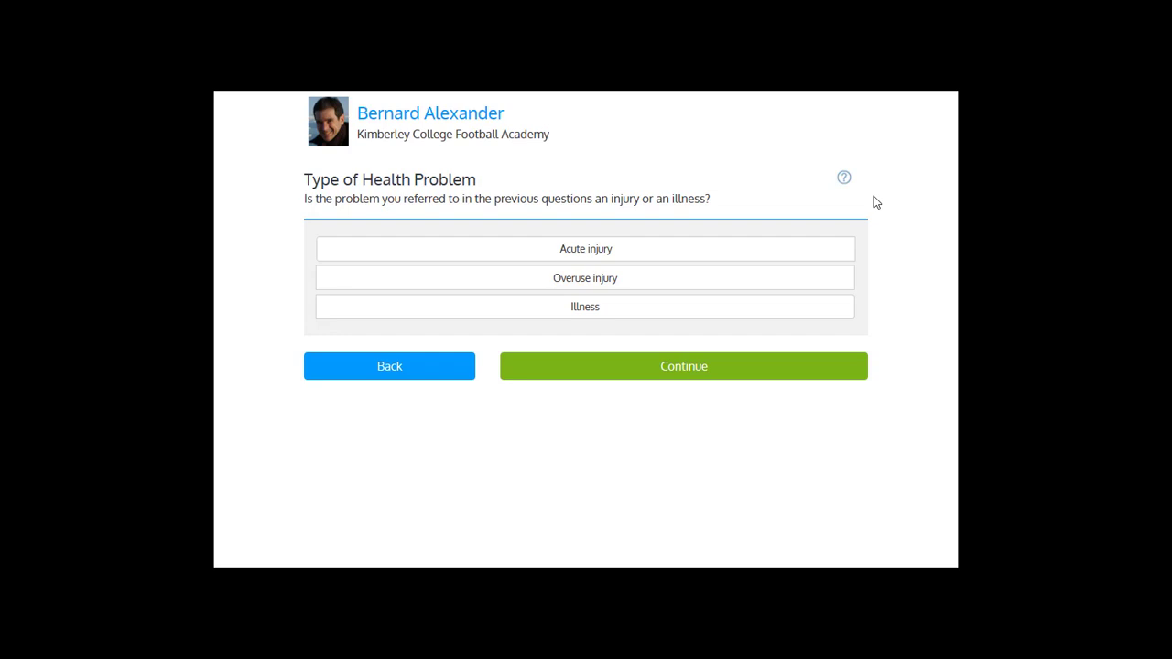
Step: Consult the health problem type definitions, classify the problem as an acute injury and mark the shoulder on the front body view
click(843, 178)
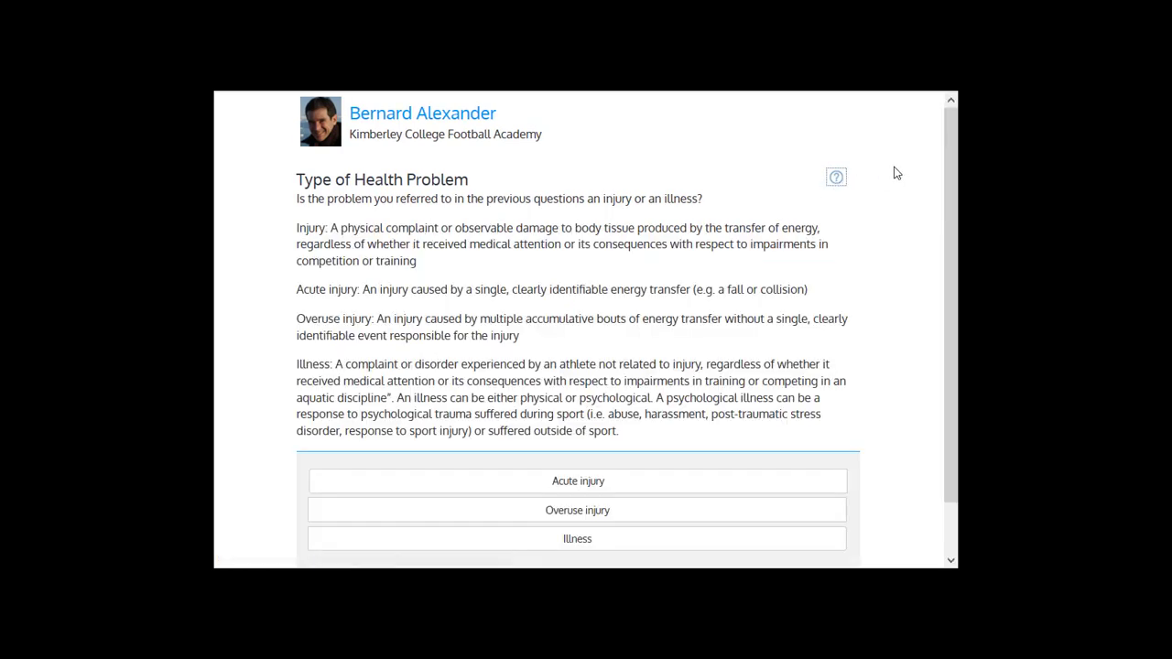
click(839, 182)
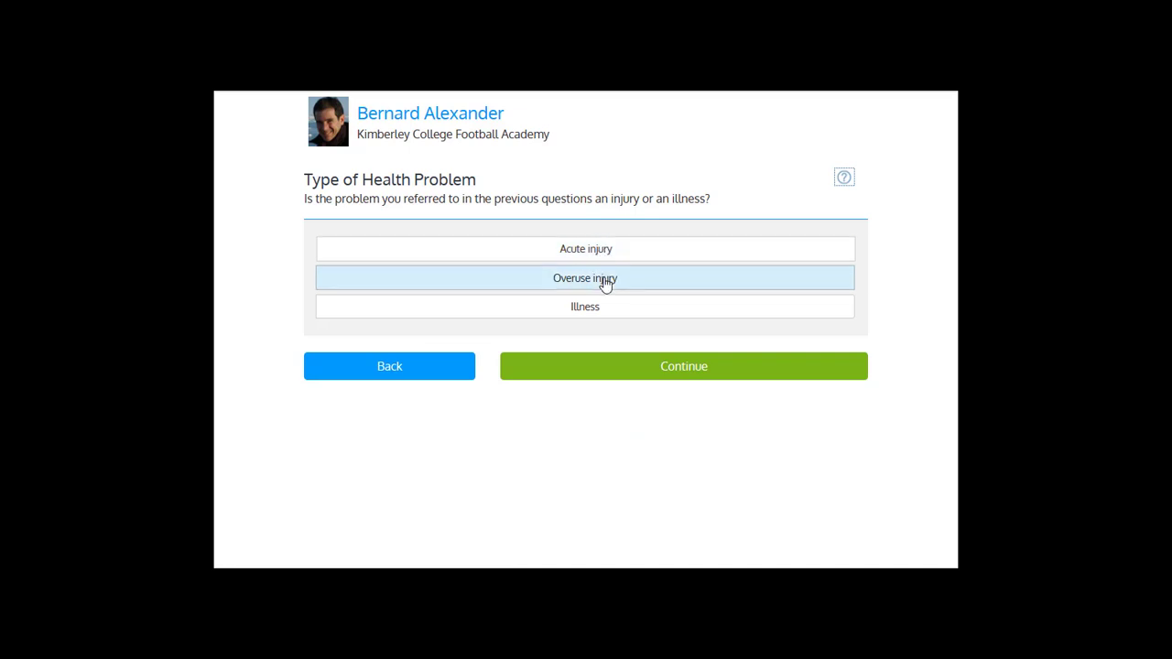
click(611, 249)
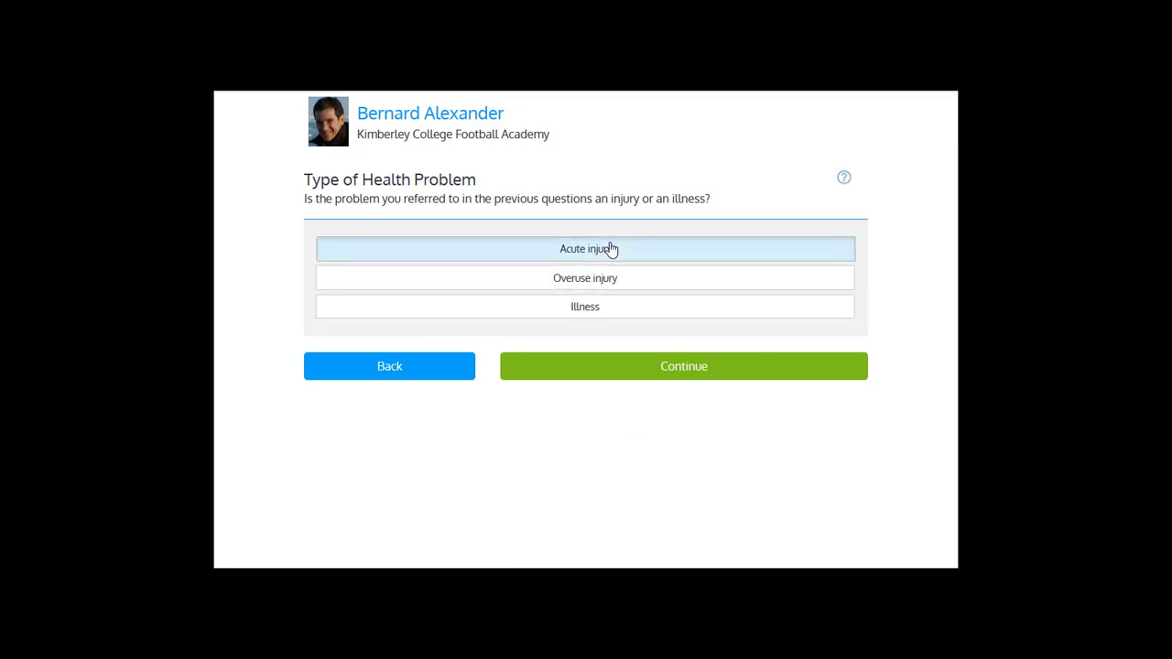
scroll(611, 242, down, 2)
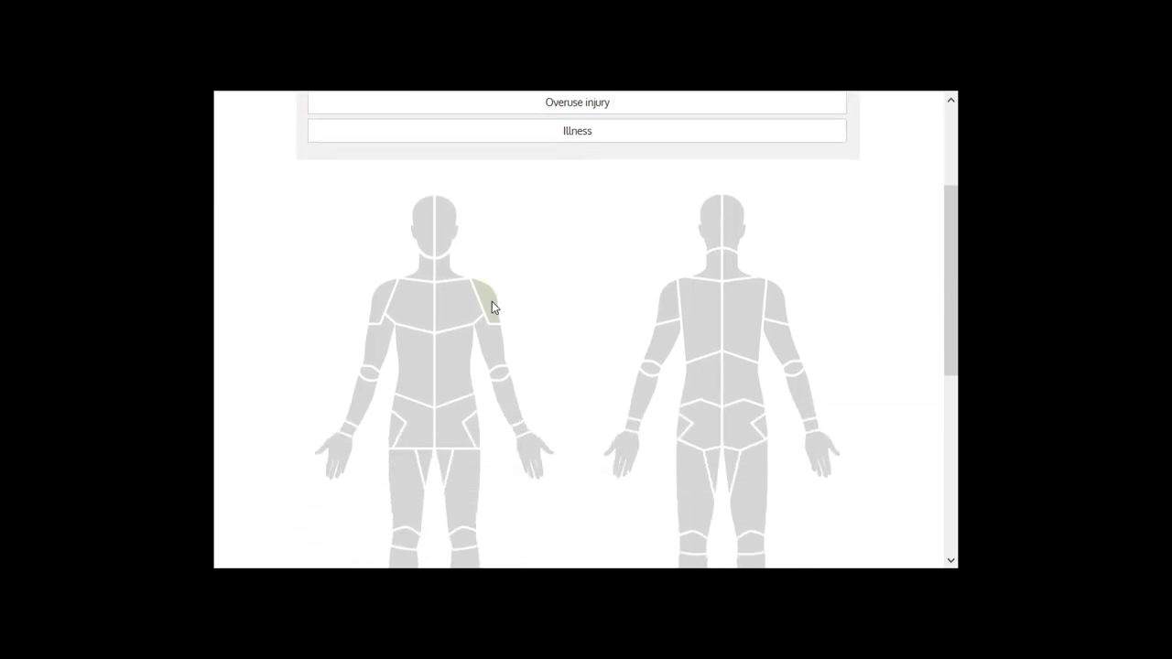
click(490, 300)
Step: Record the injury date as 2018-11-11, the activity as Conditioning -- Conditioning and the cause as Collision (Football / Soccer), and submit these details
scroll(537, 298, down, 5)
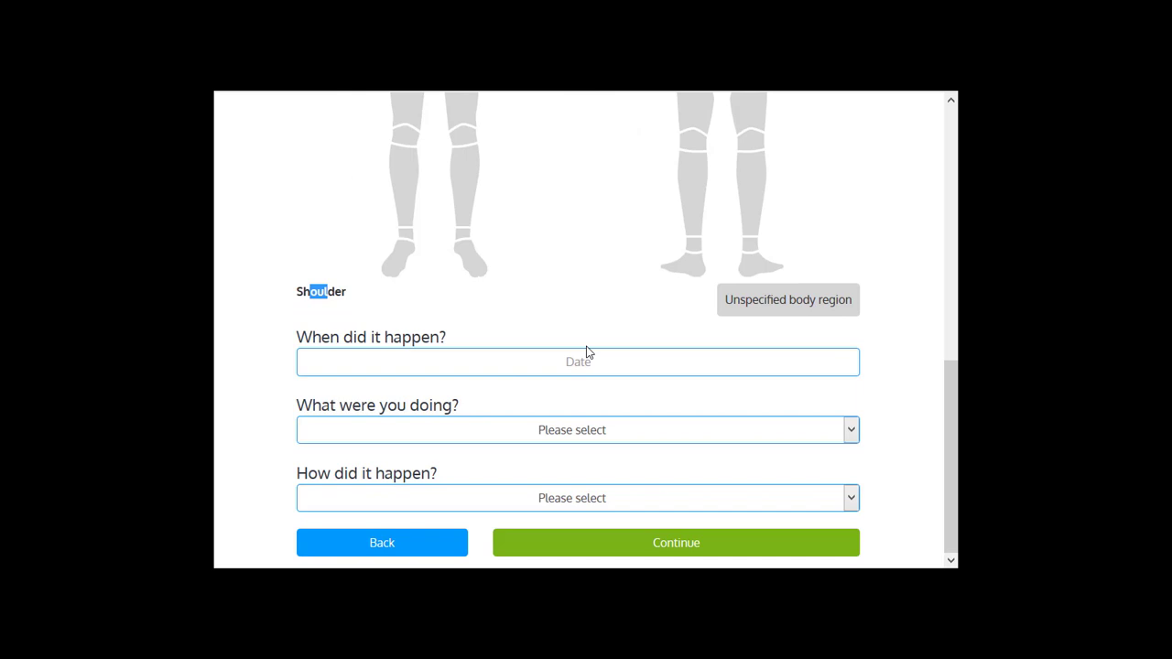
click(584, 362)
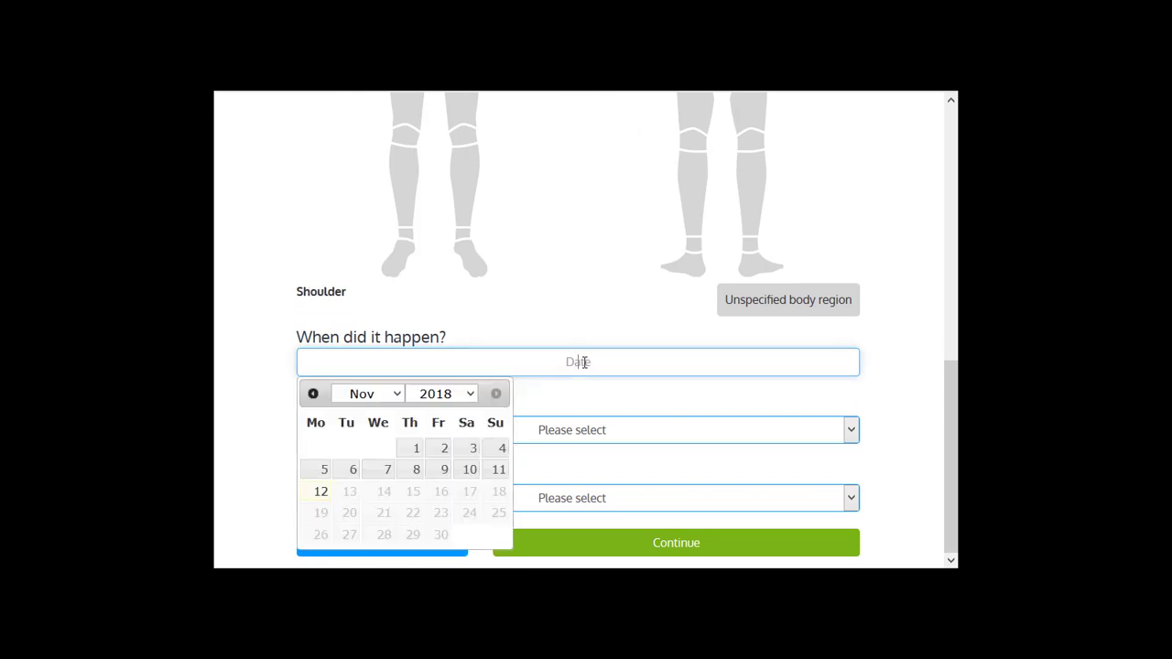
click(497, 470)
click(543, 439)
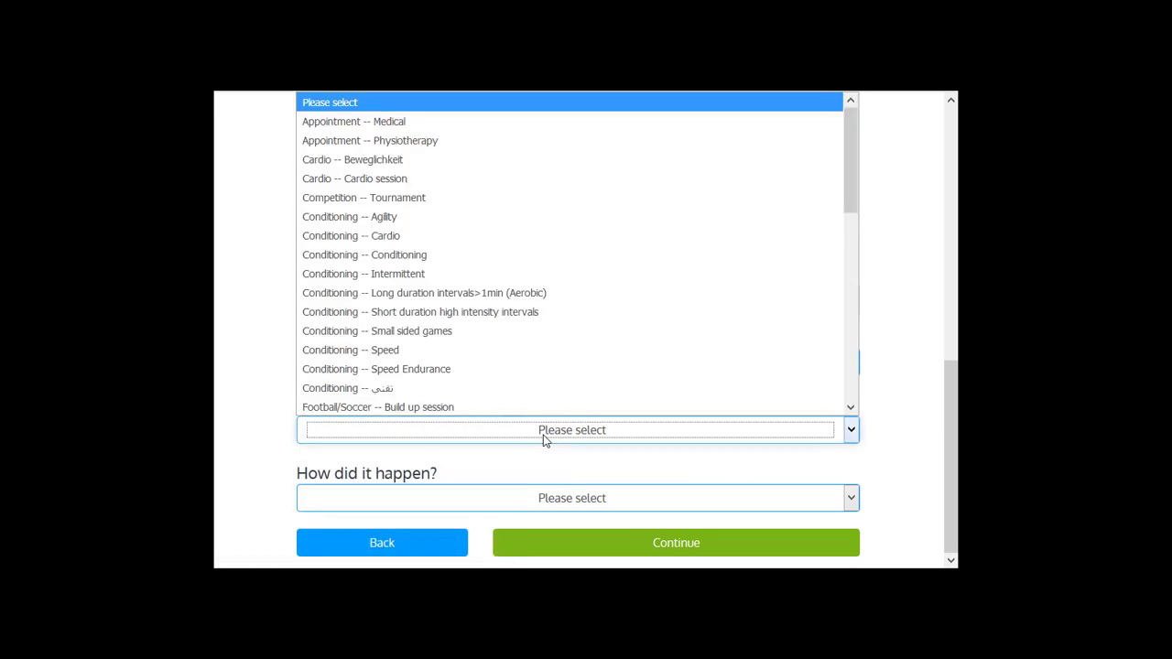
click(380, 253)
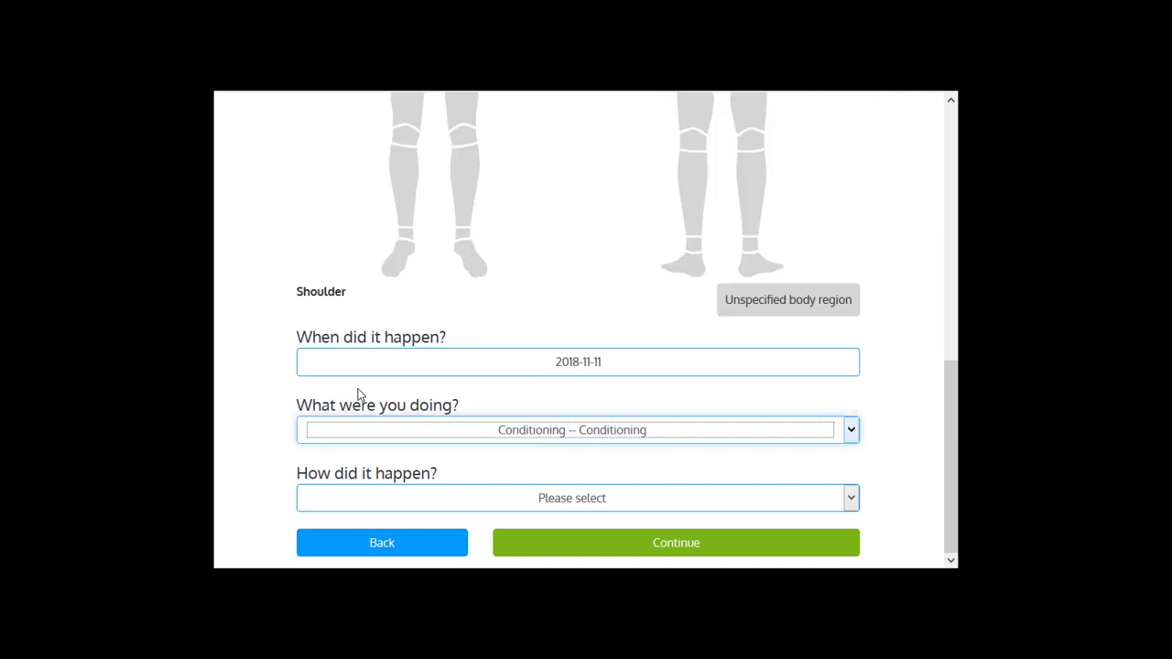
click(552, 502)
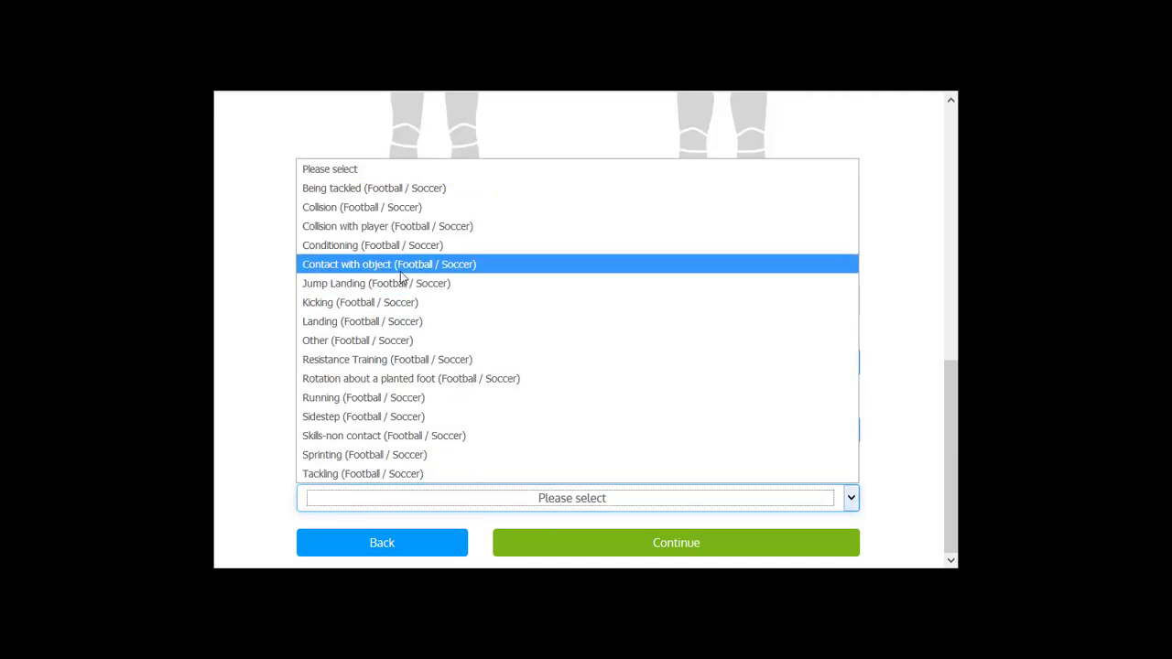
click(403, 211)
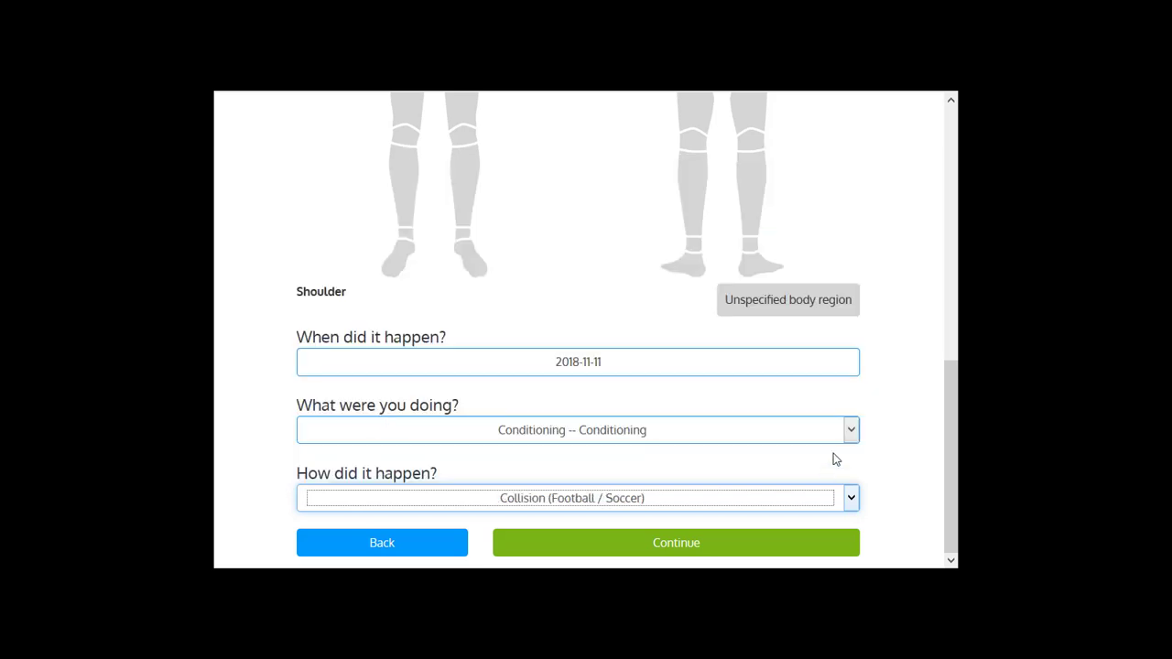
click(785, 544)
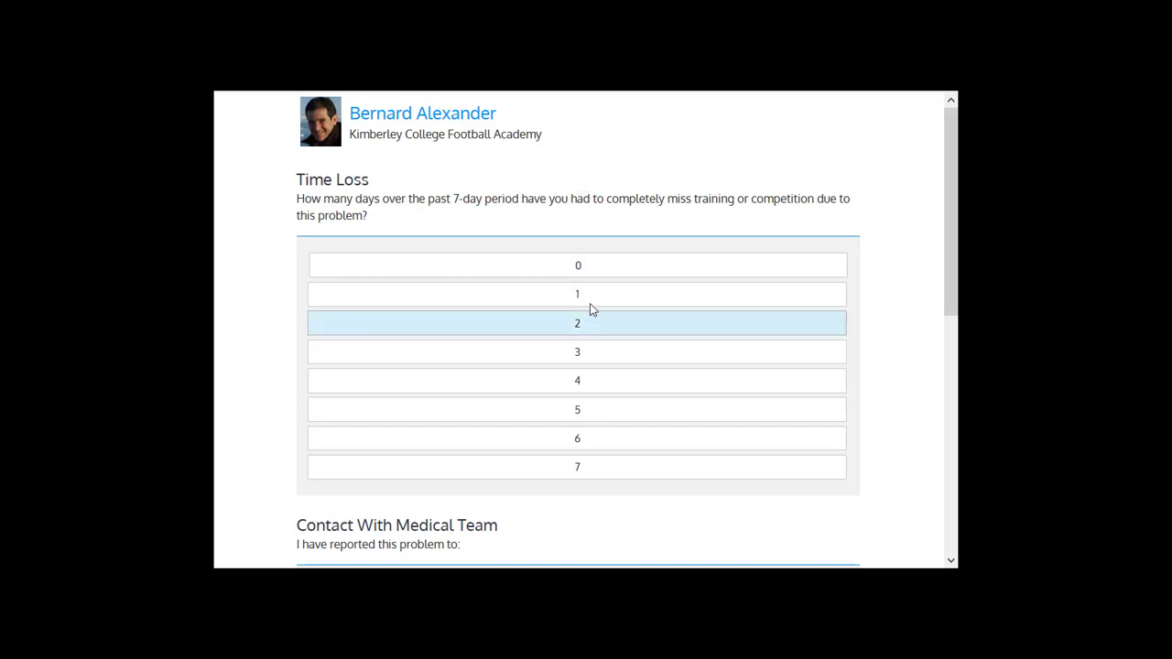
Step: Report 3 days of missed training or competition and state "I have not reported it" for contact with the medical team
click(591, 349)
scroll(219, 336, down, 1)
scroll(220, 336, down, 5)
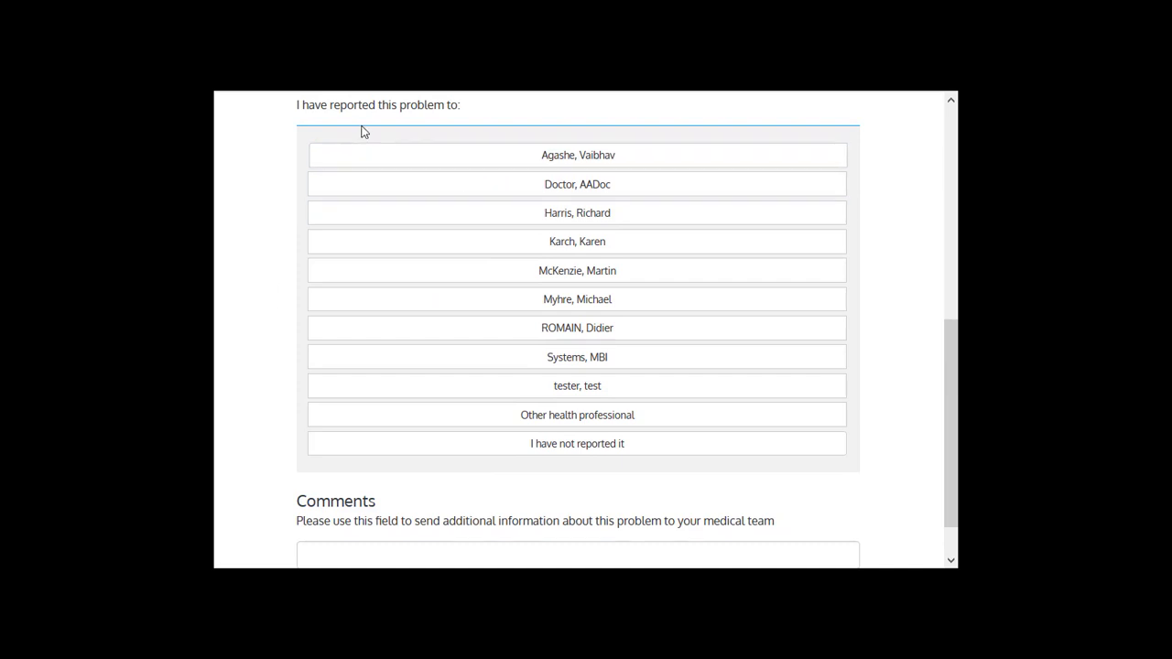
click(547, 241)
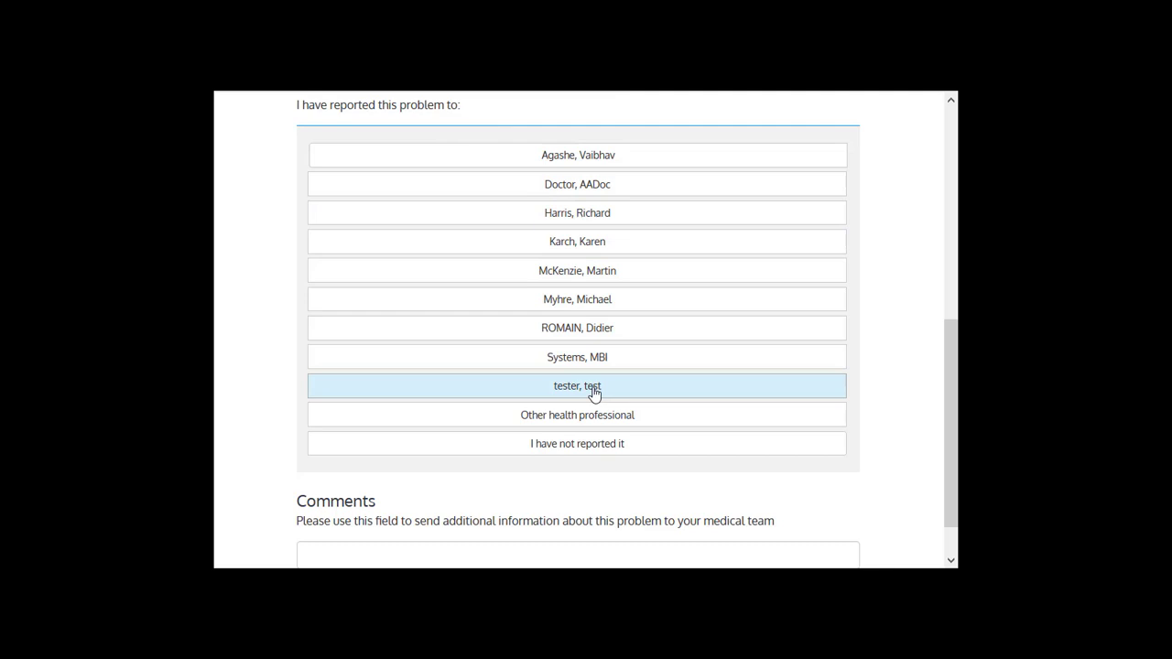
click(612, 451)
Step: Add the comment "teterterter" for the medical team and continue the questionnaire
scroll(558, 465, down, 1)
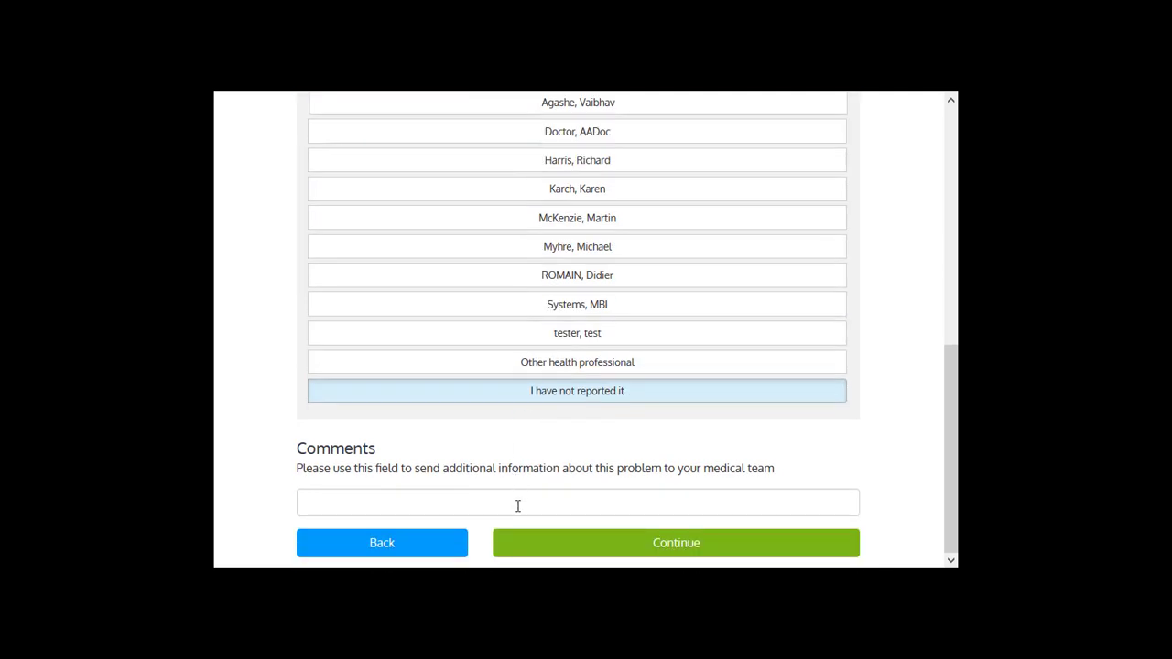
click(517, 505)
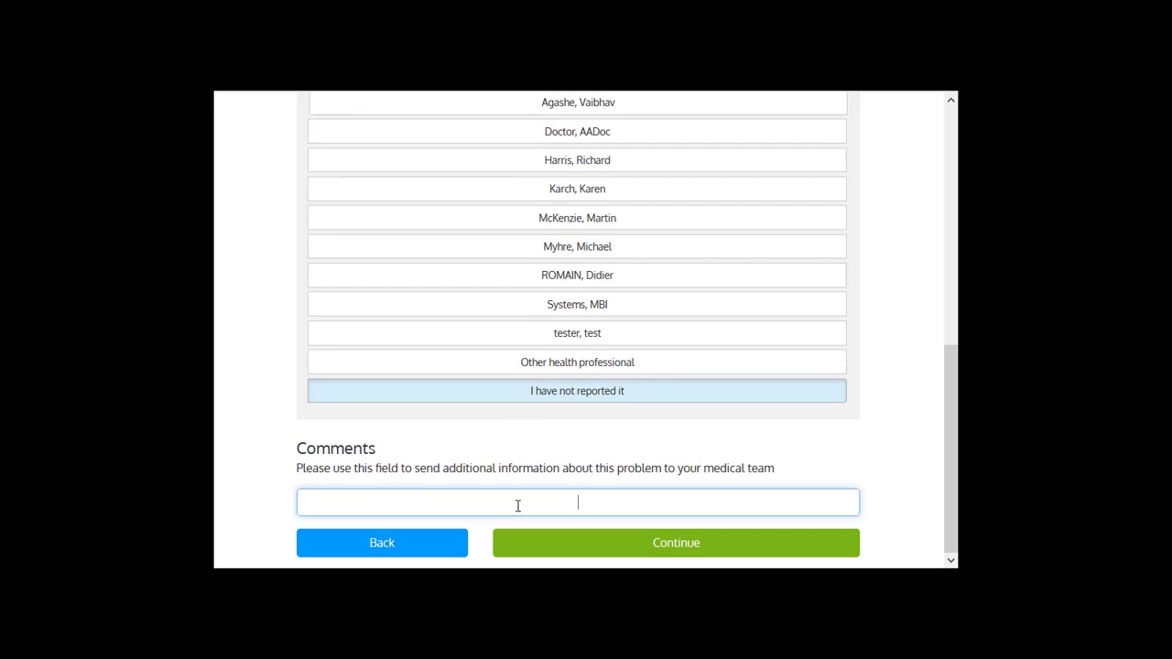
text(teterterter)
click(658, 542)
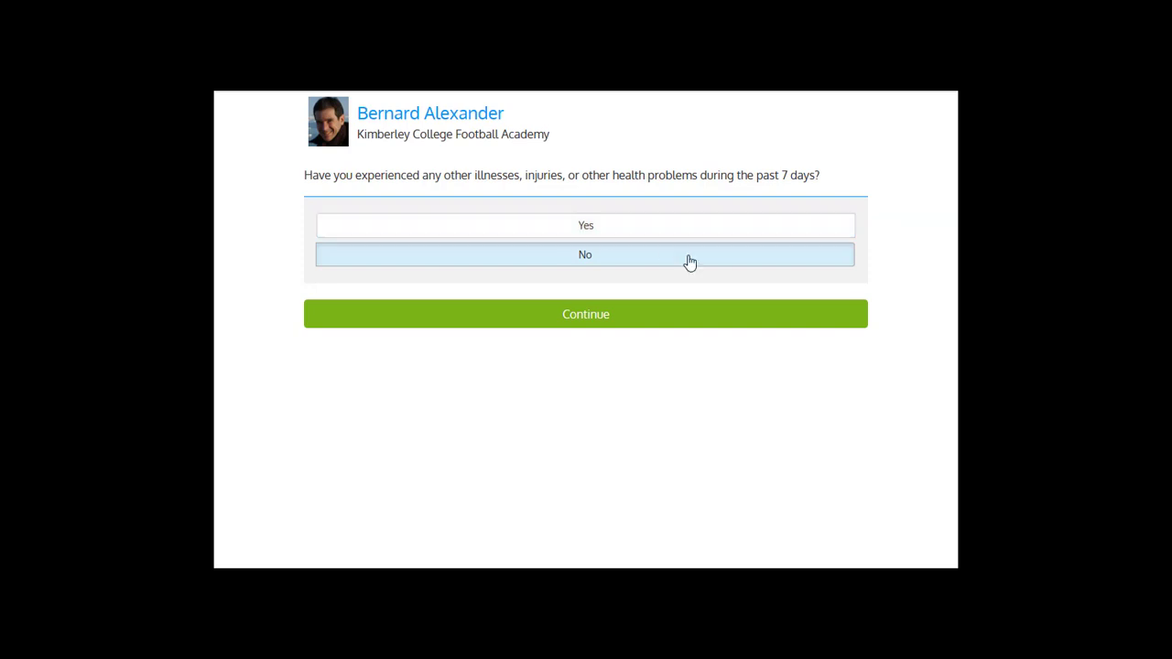
Step: Continue with No for other health problems, answer No to new medications, and finish the weekly report
click(669, 324)
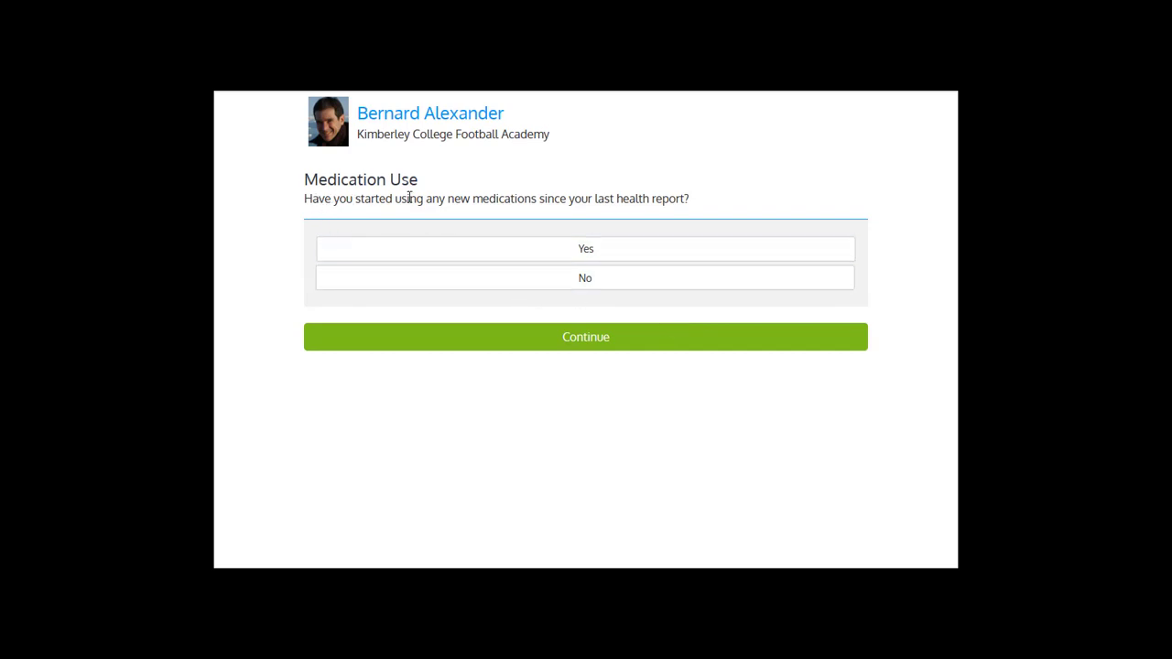
click(561, 252)
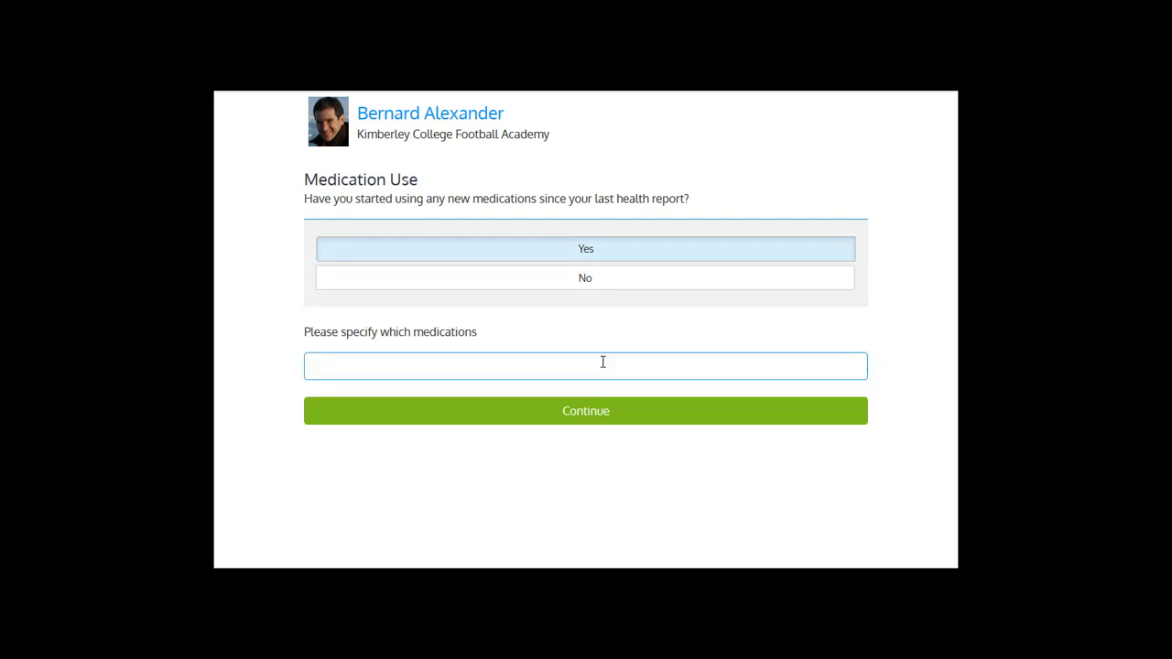
click(630, 287)
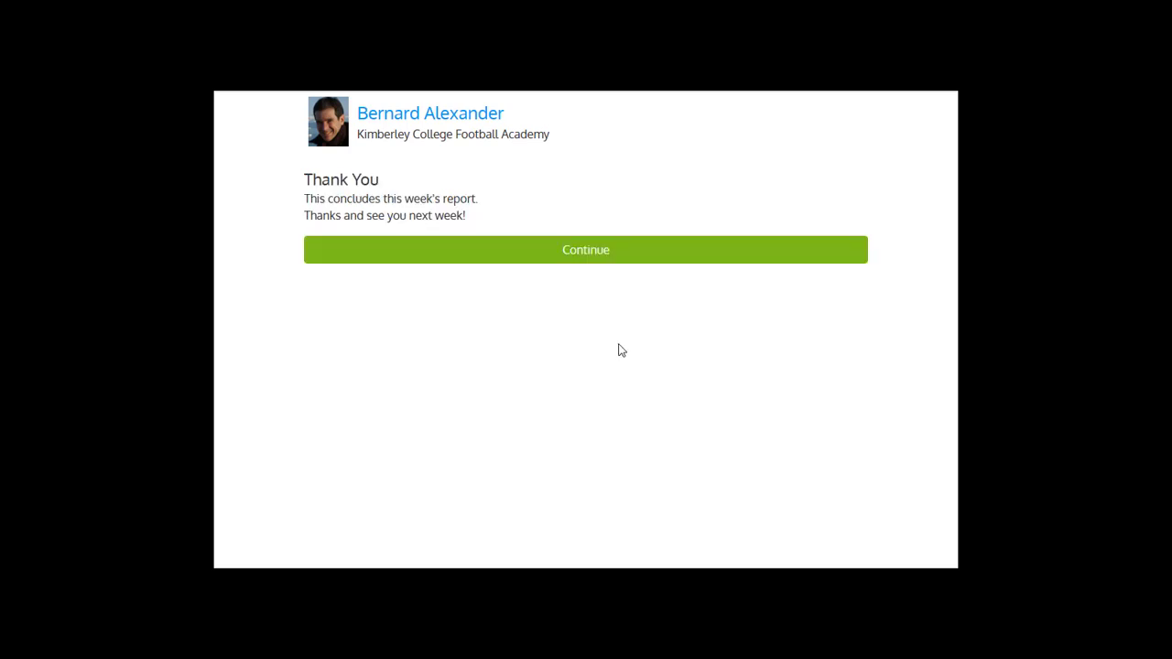
click(578, 264)
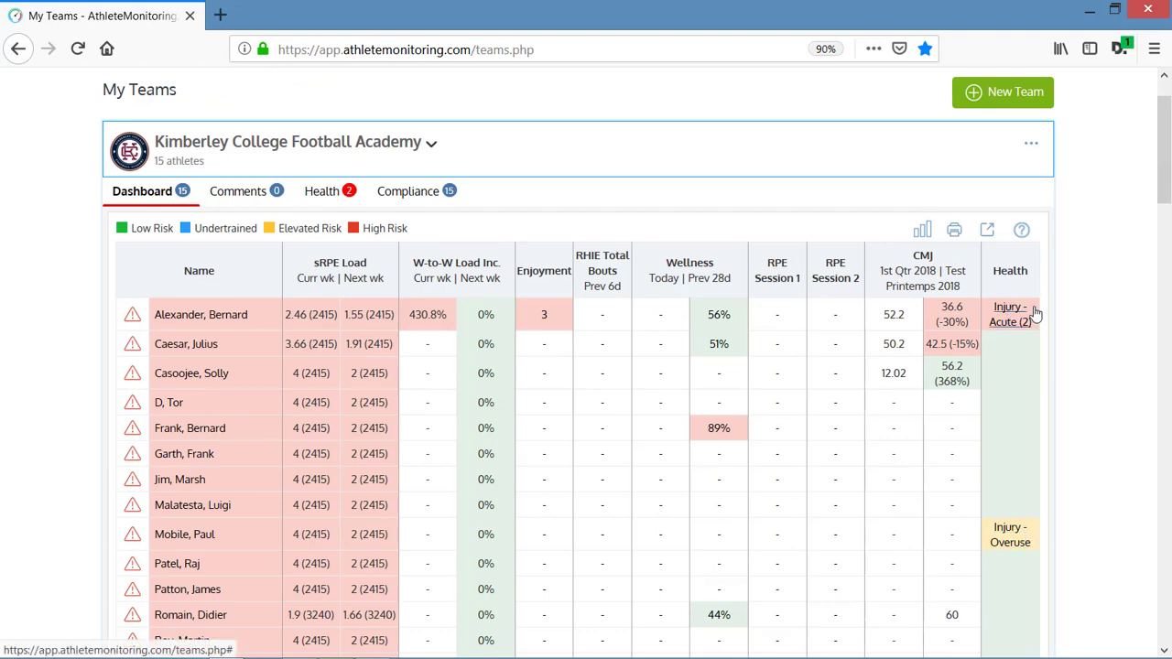
Step: Review the Kimberley College Football Academy dashboard and open the team's health overview
scroll(1030, 458, down, 2)
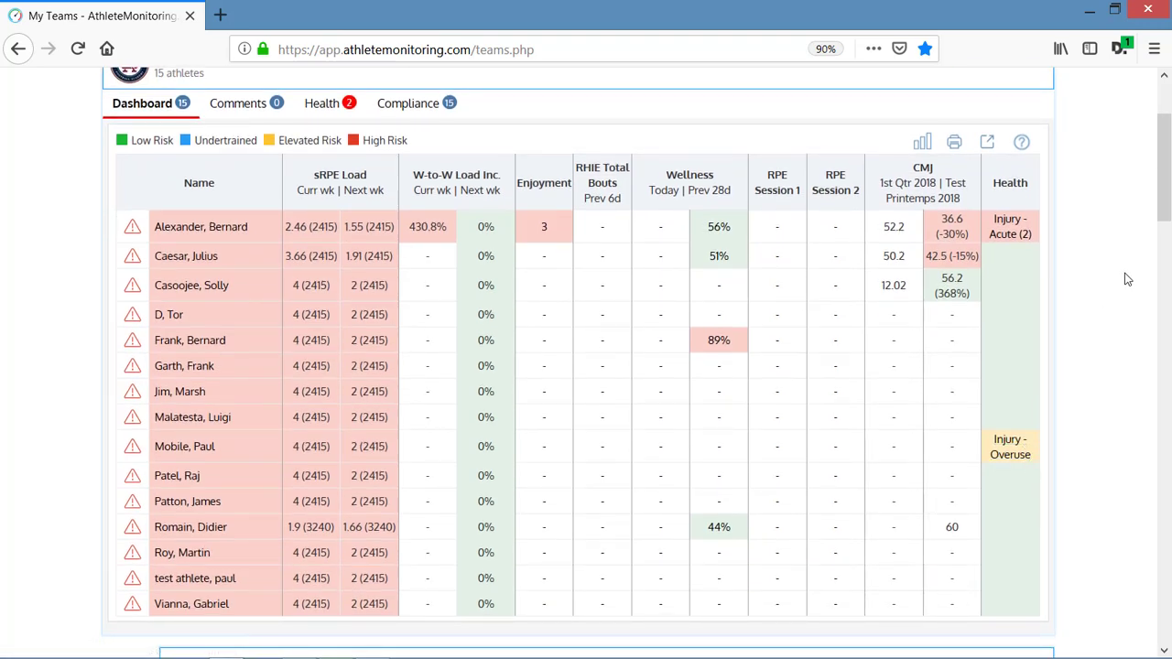
scroll(1128, 279, up, 2)
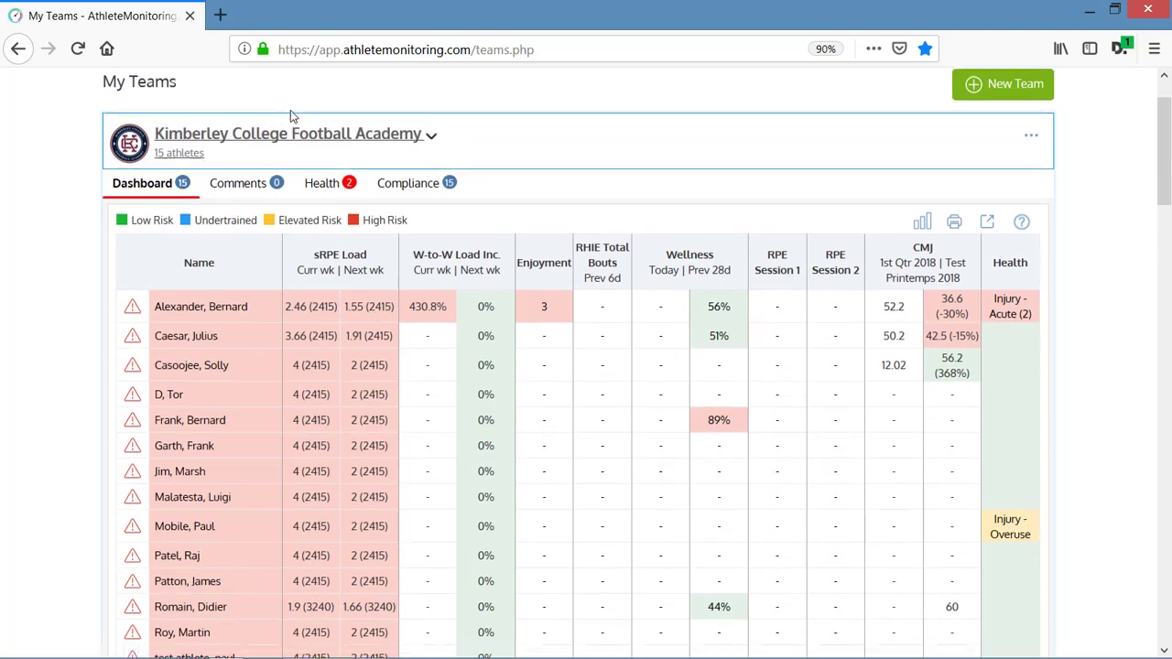
click(339, 197)
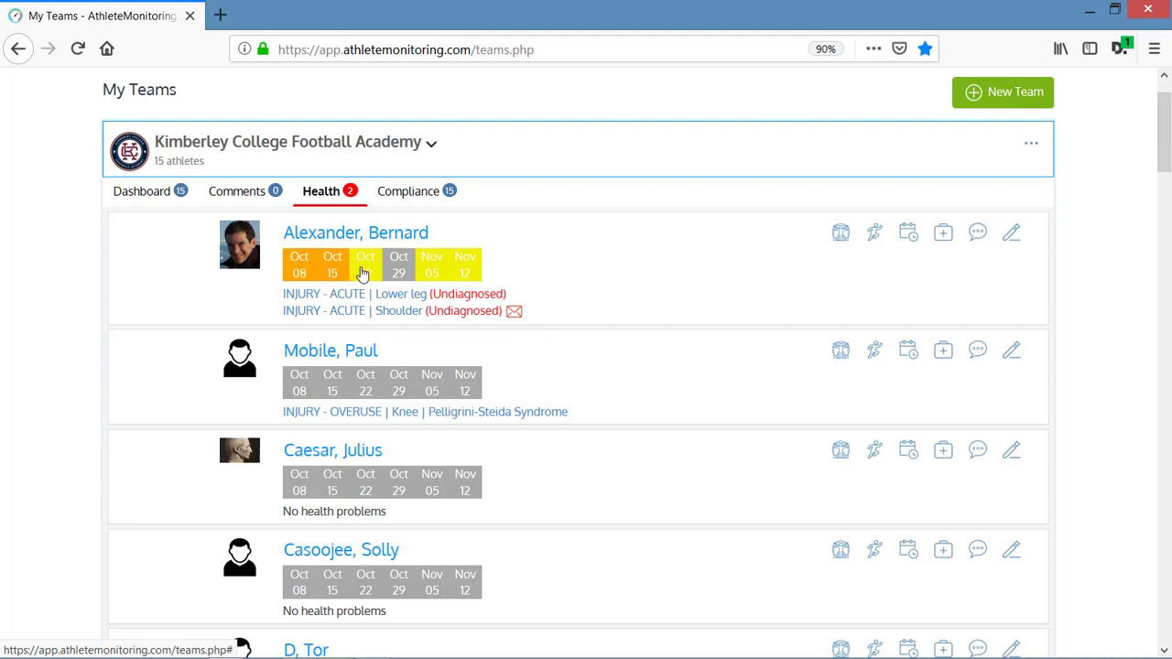
Step: Open the first athlete's undiagnosed acute lower leg injury and choose the Muscle structure with the Soleus strain diagnosis
mouse_move(364, 273)
click(478, 294)
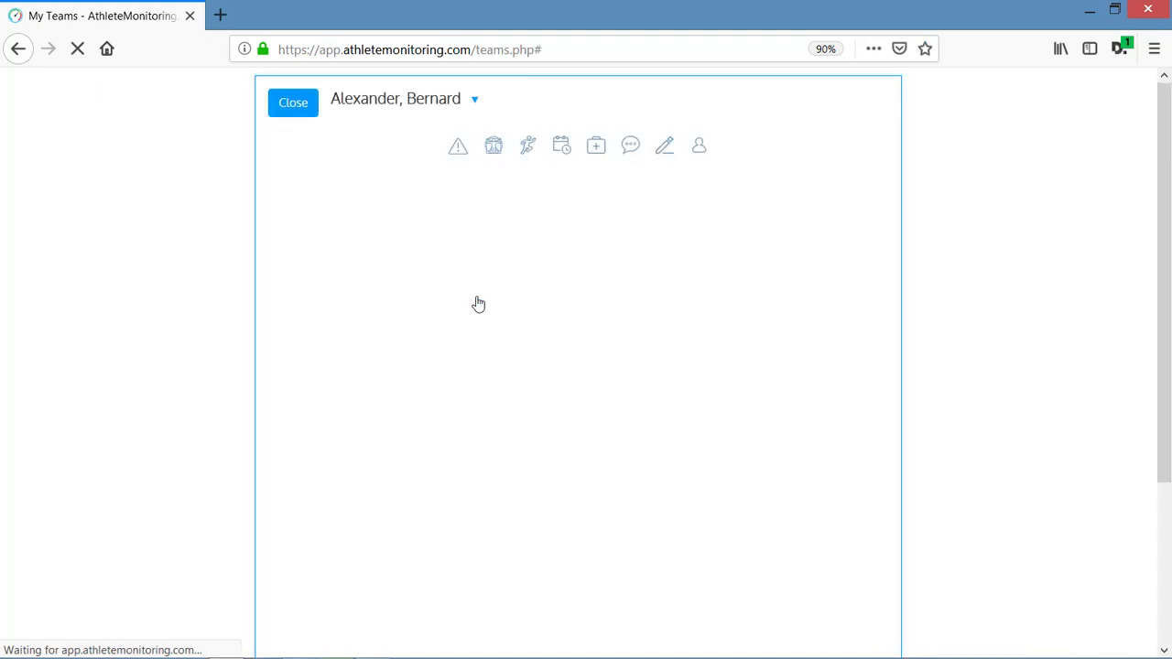
scroll(595, 302, down, 2)
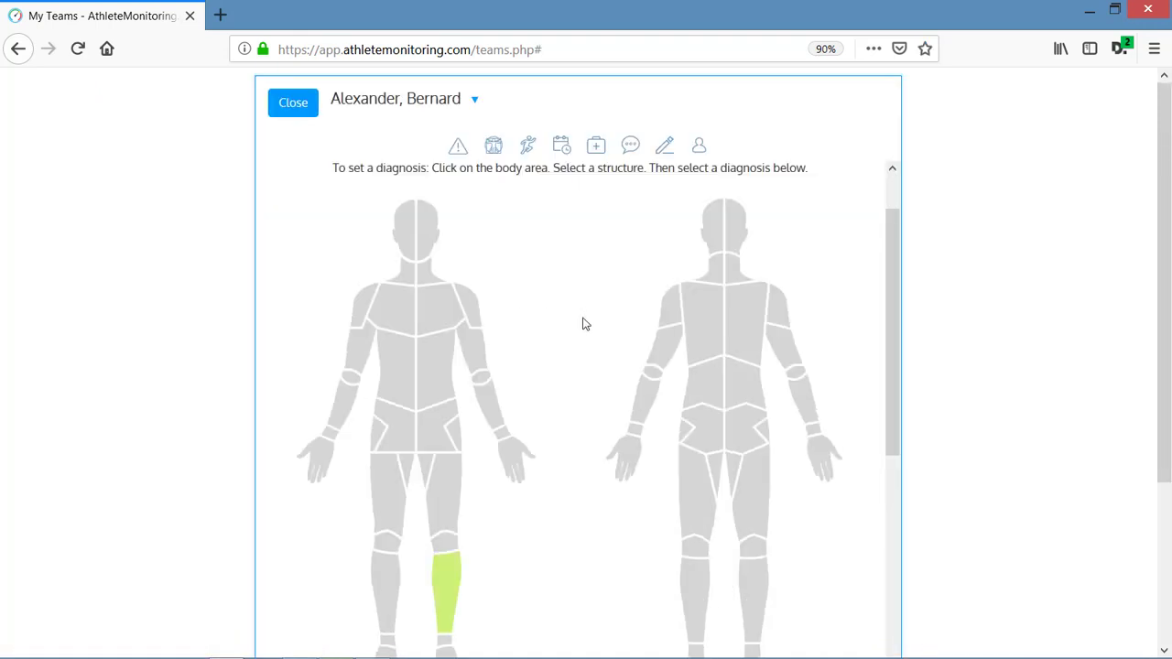
click(472, 348)
scroll(513, 307, up, 2)
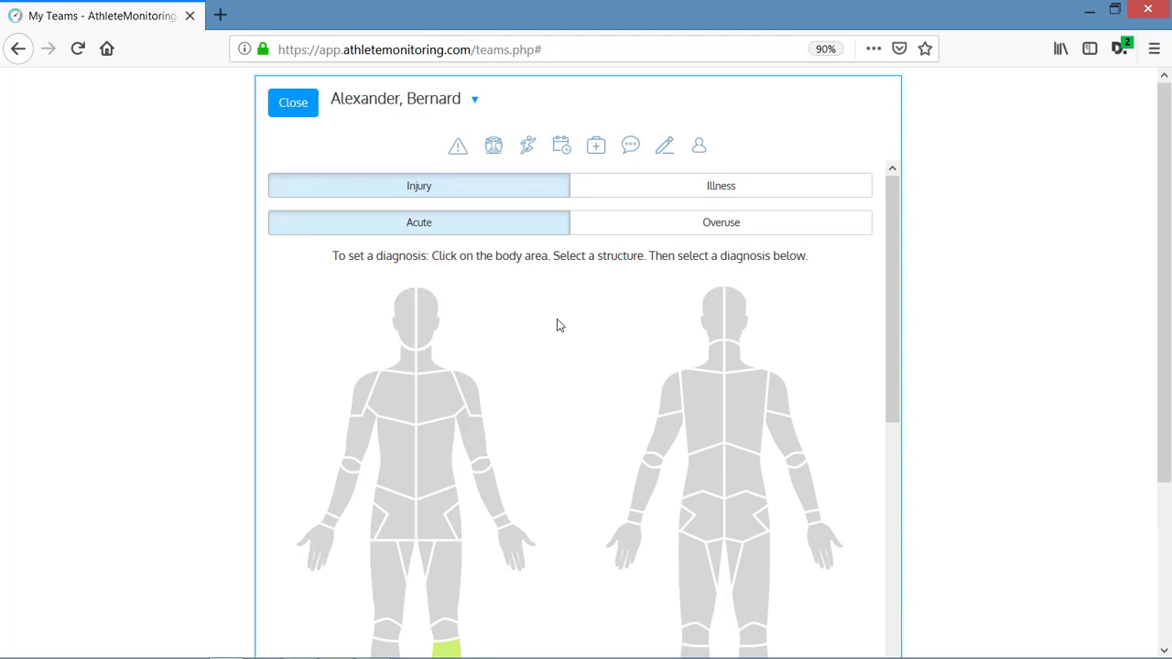
scroll(557, 319, down, 3)
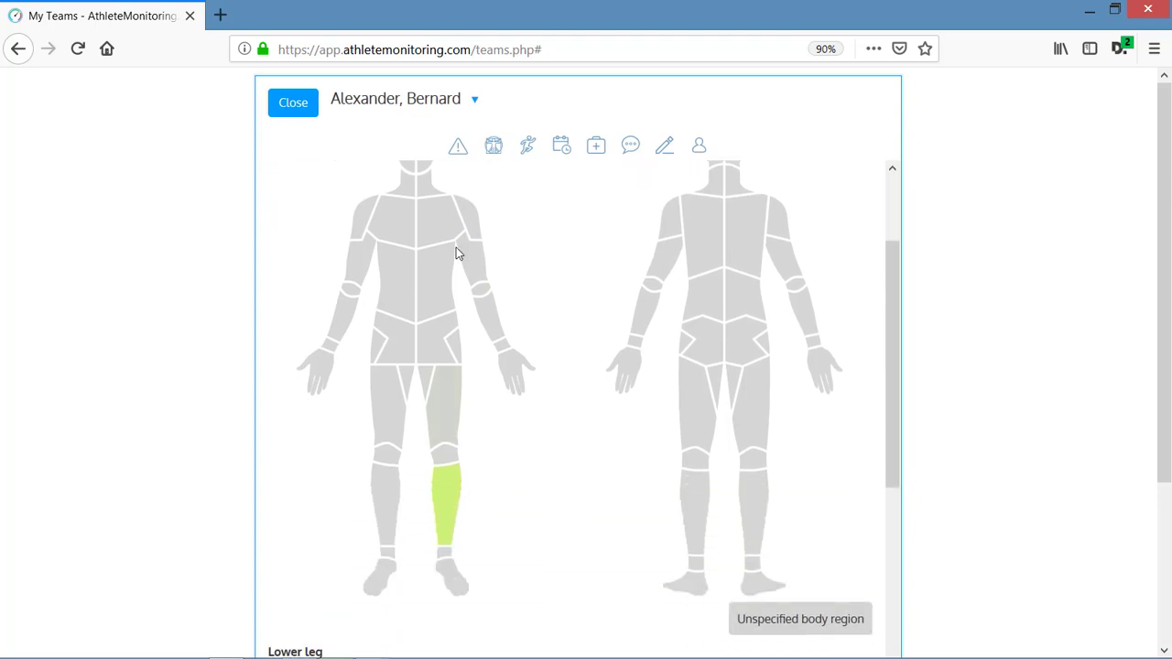
scroll(455, 438, down, 5)
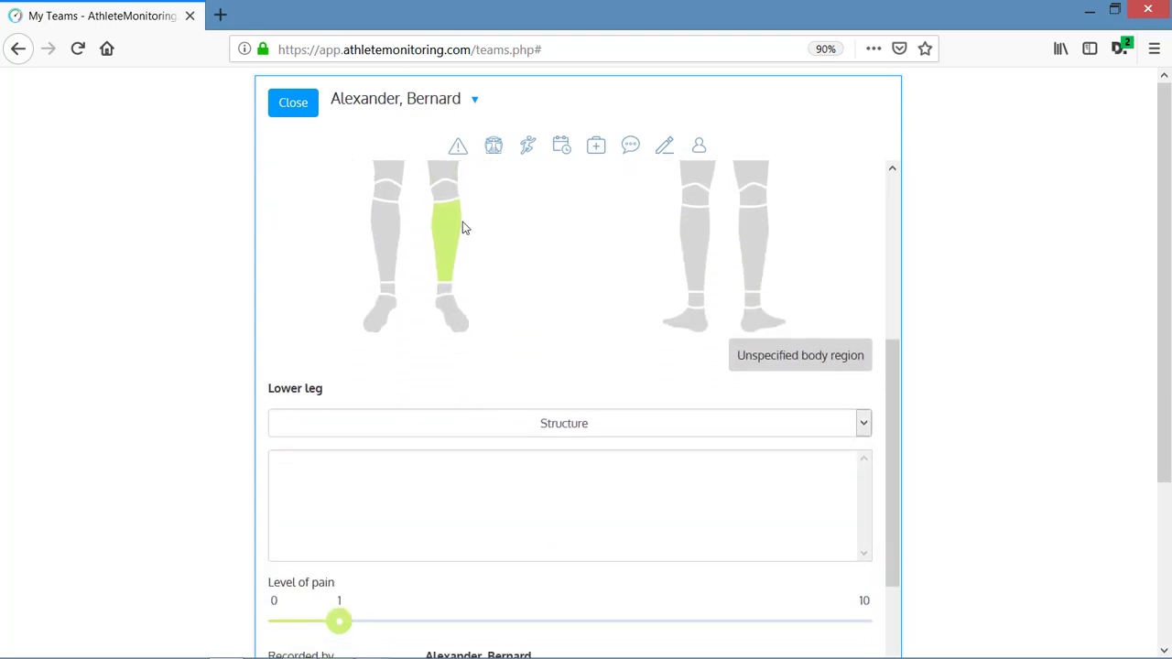
click(589, 426)
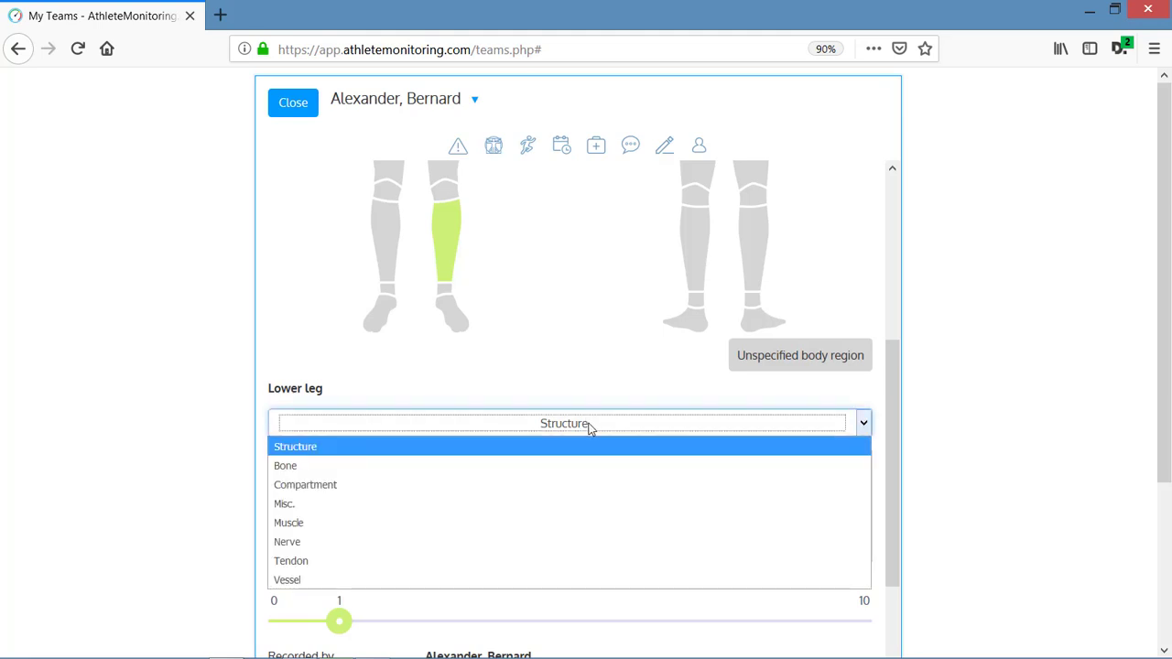
click(477, 523)
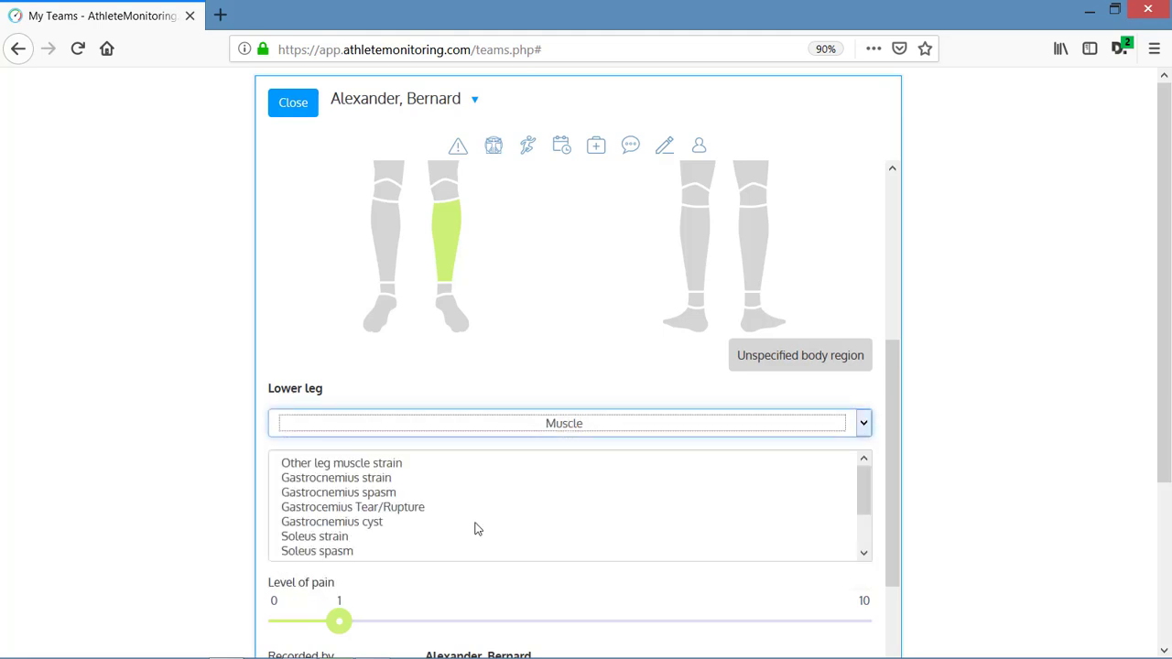
click(328, 538)
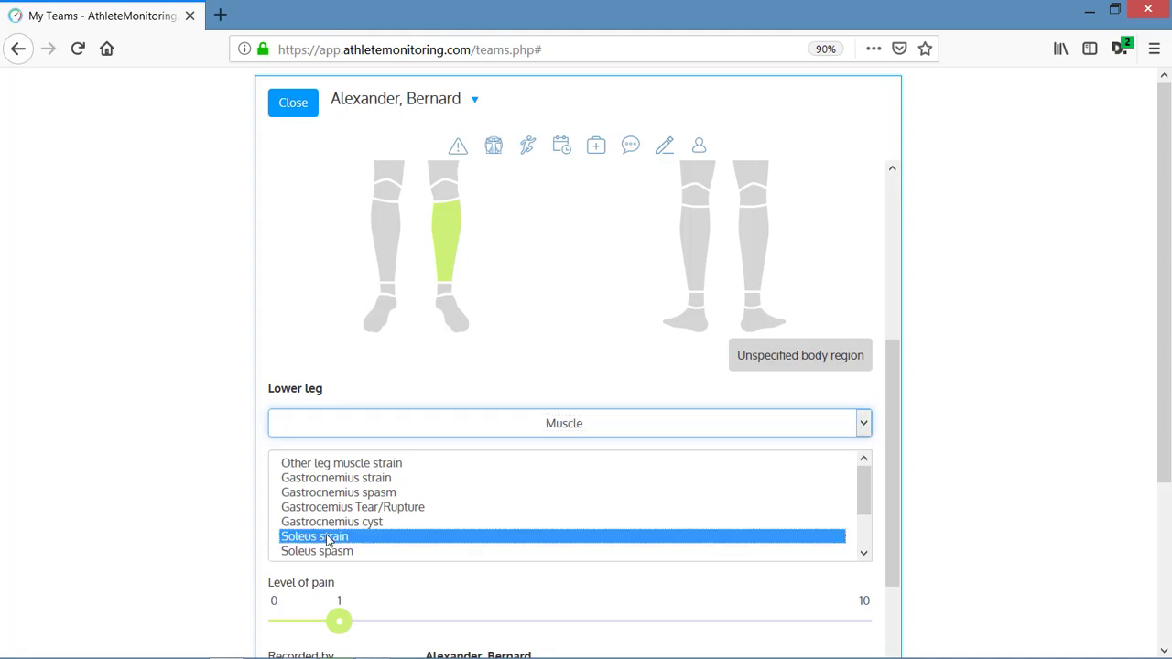
Step: Review the lower leg injury's pain level, classification, activity, mechanism, participation status and return dates
scroll(370, 518, down, 1)
scroll(1067, 357, down, 4)
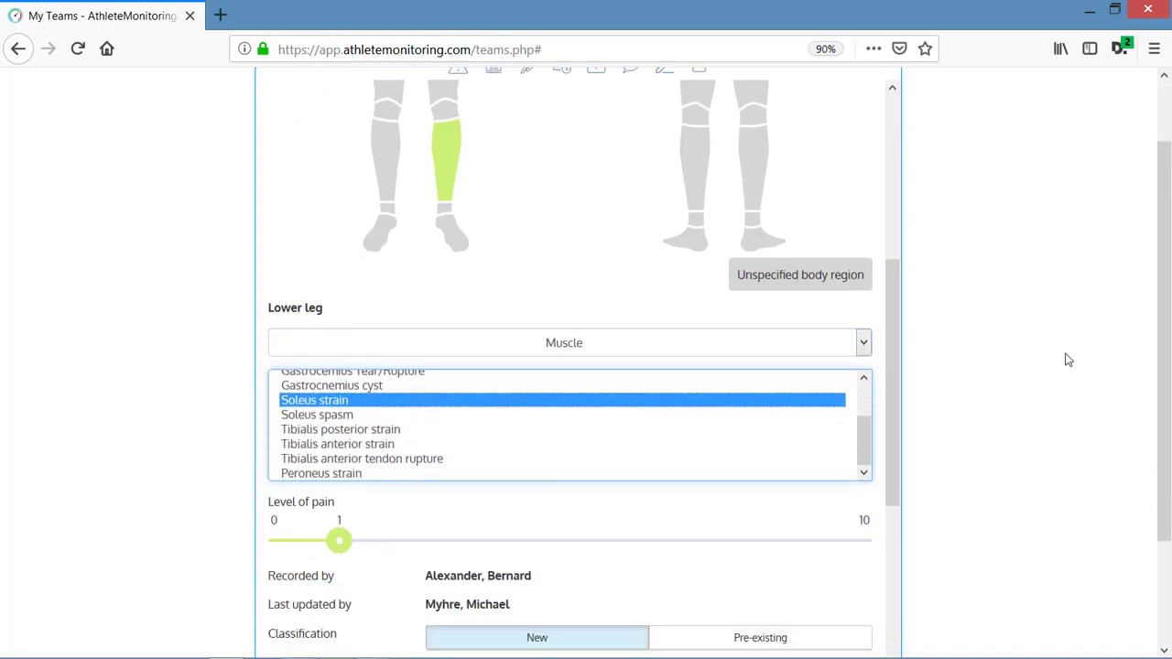
scroll(329, 421, down, 3)
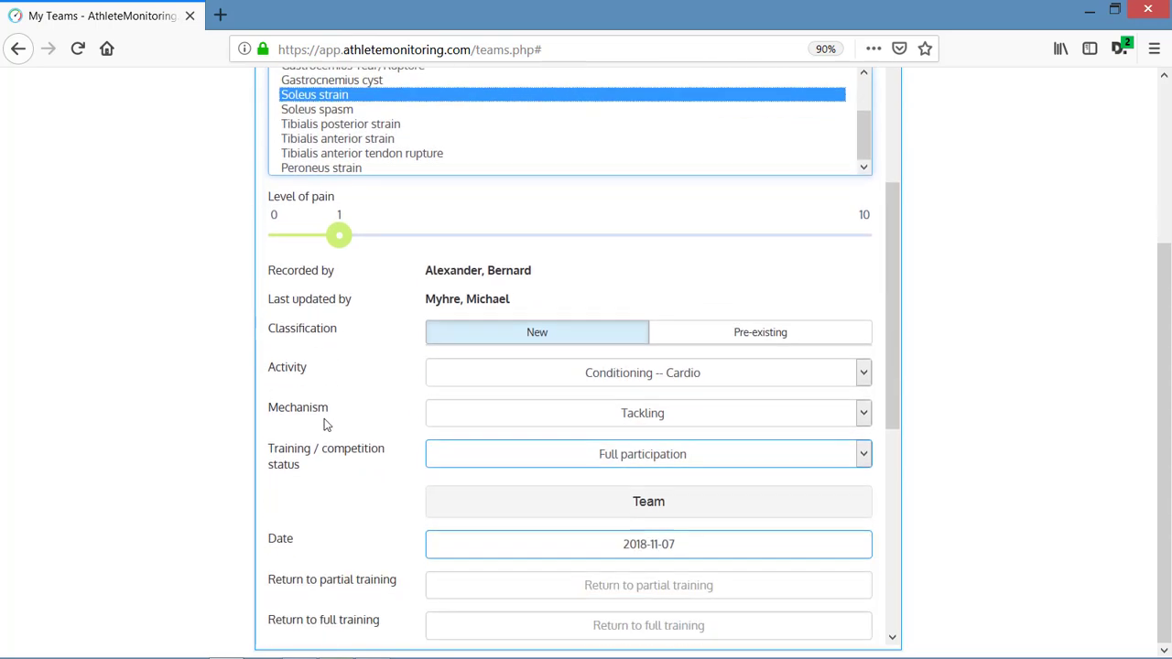
drag(339, 137, 396, 138)
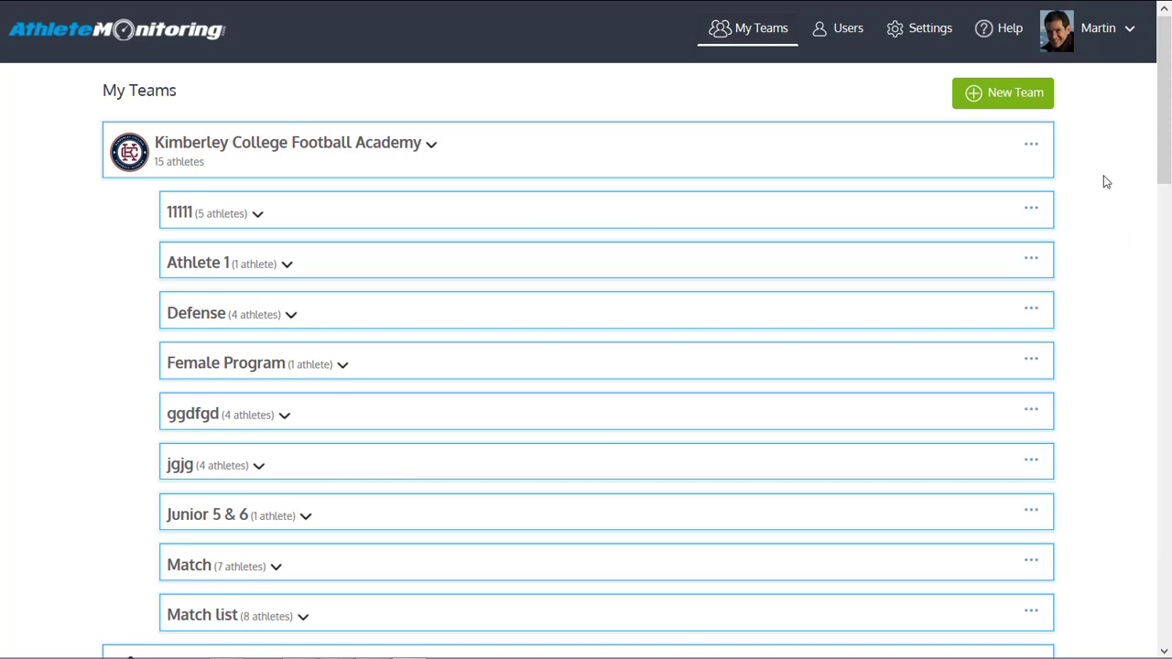
Step: Open Kimberley College Football Academy's health problems list and examine the summary of the overuse knee injury
click(1030, 146)
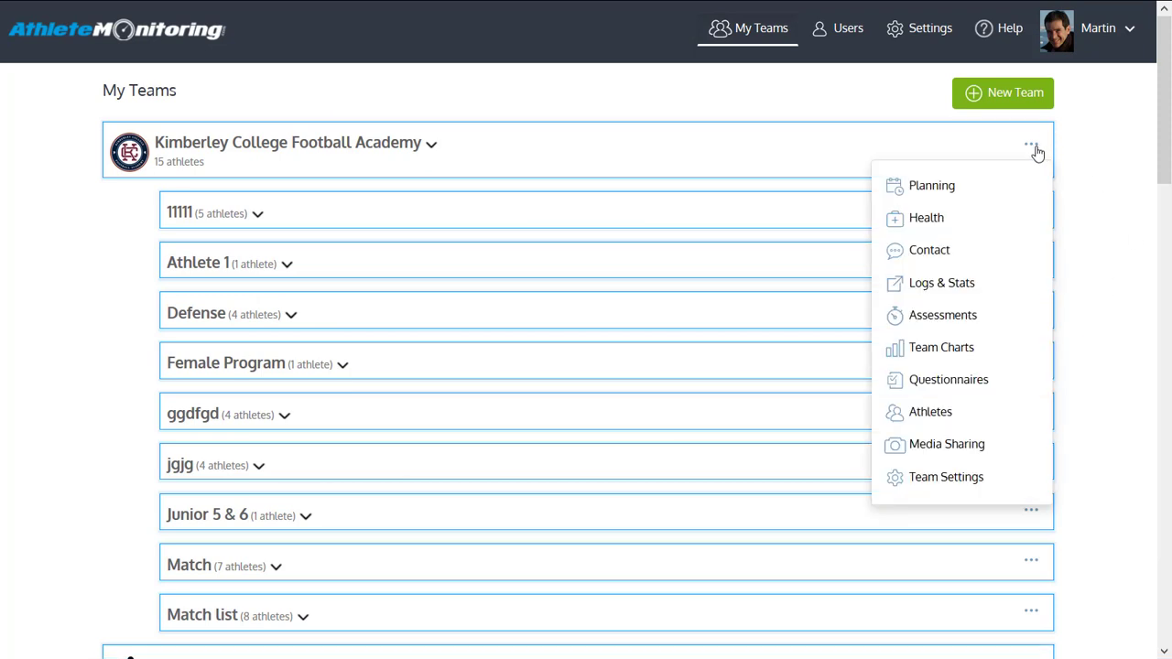
click(923, 221)
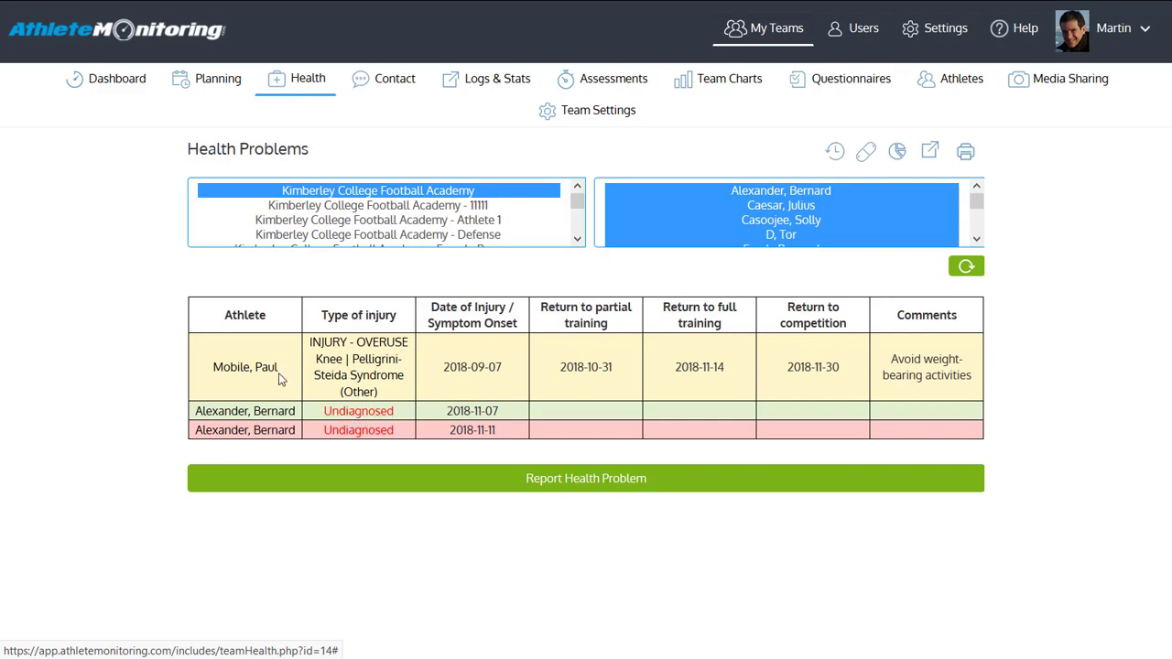
click(365, 378)
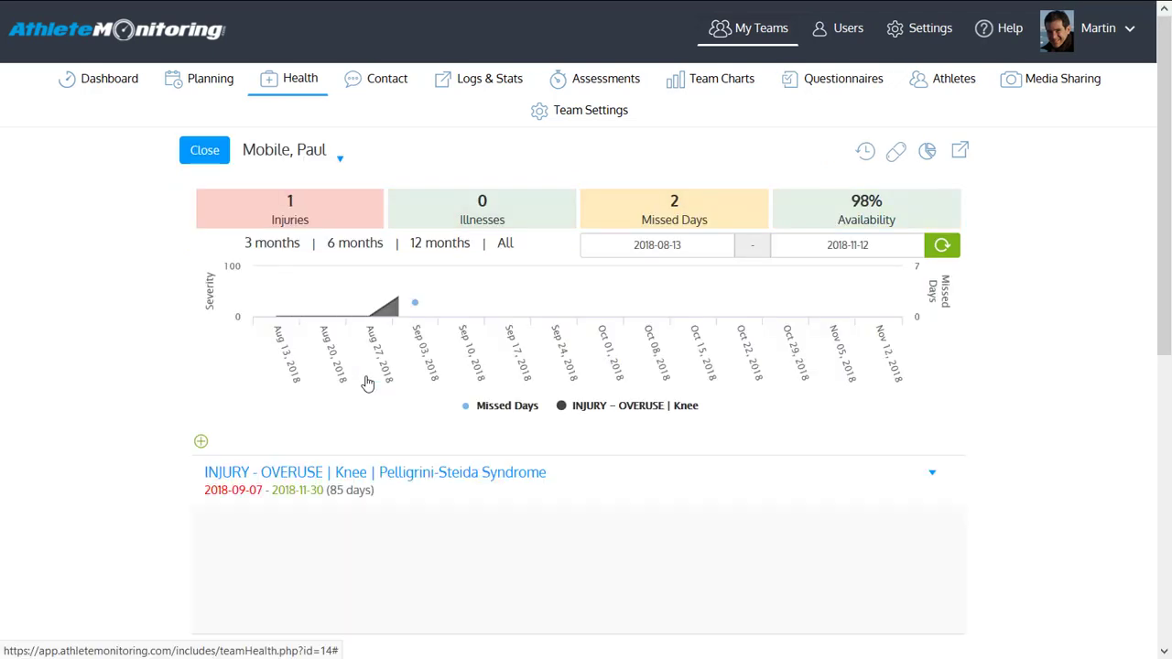
scroll(367, 383, down, 4)
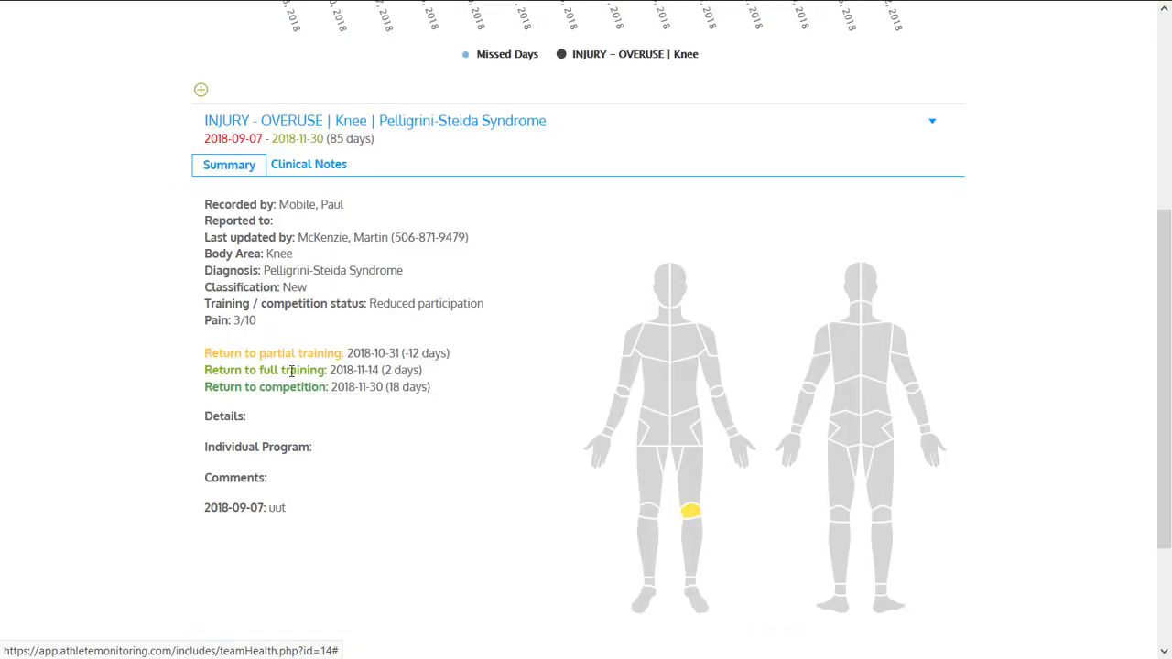
scroll(314, 354, down, 2)
Step: Examine the knee injury's clinical notes and the blank new note form, leaving the form without adding a note
click(306, 81)
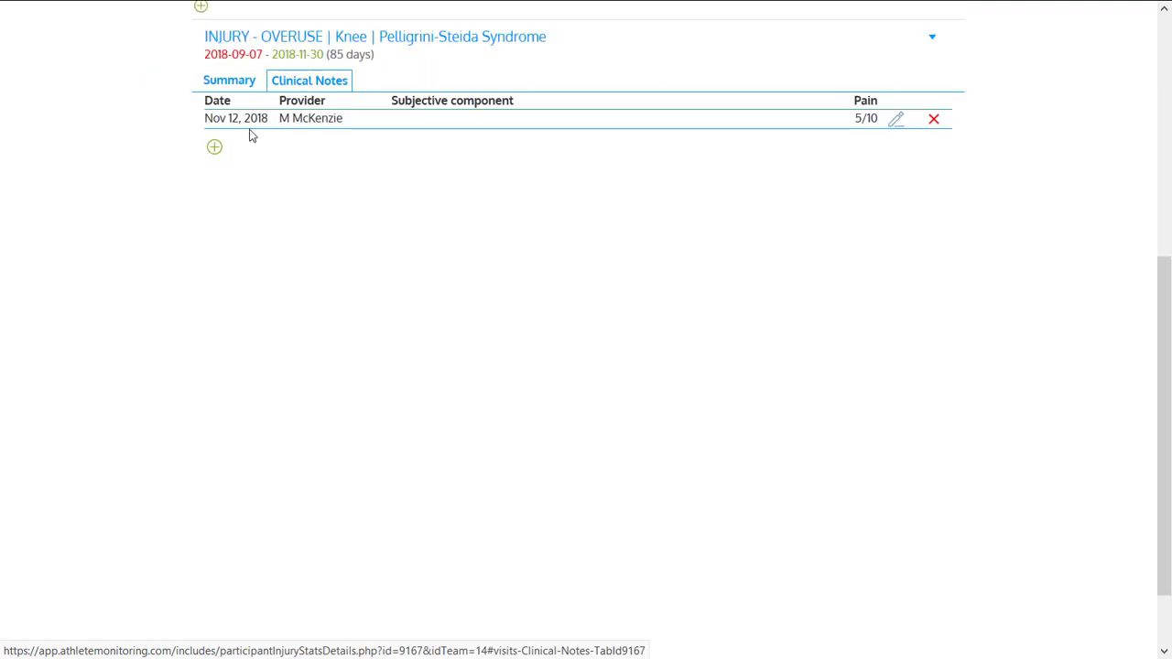
click(216, 148)
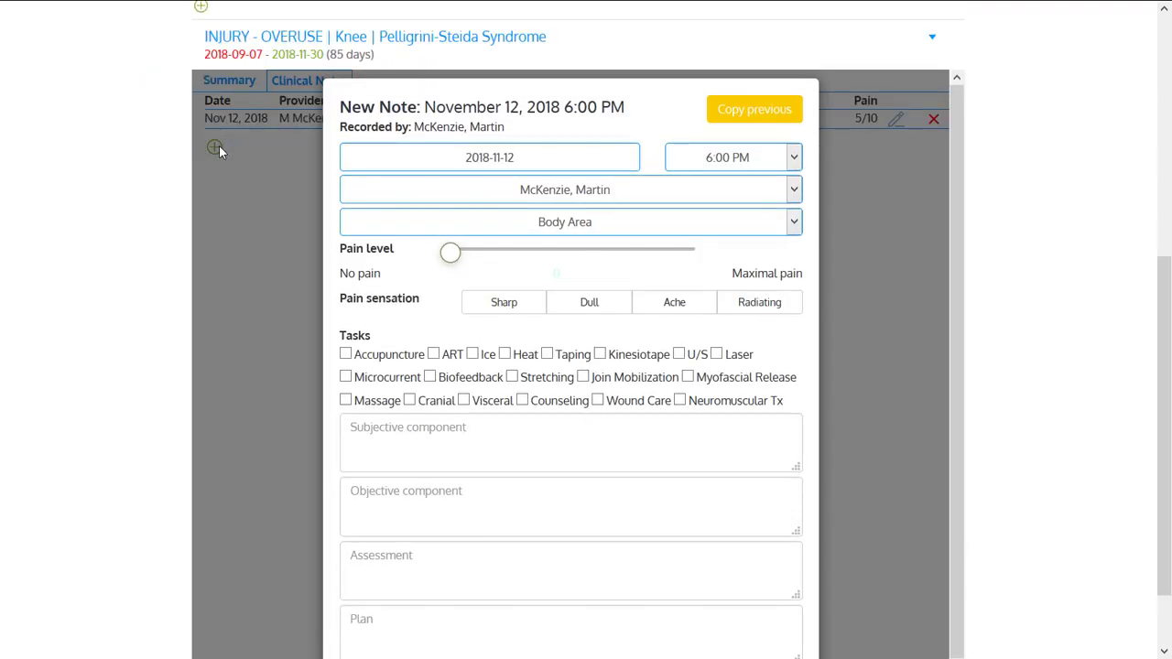
click(253, 178)
Step: Check the knee injury's severity chart and the athlete's medication list, and return to the team's health problems
scroll(232, 231, up, 4)
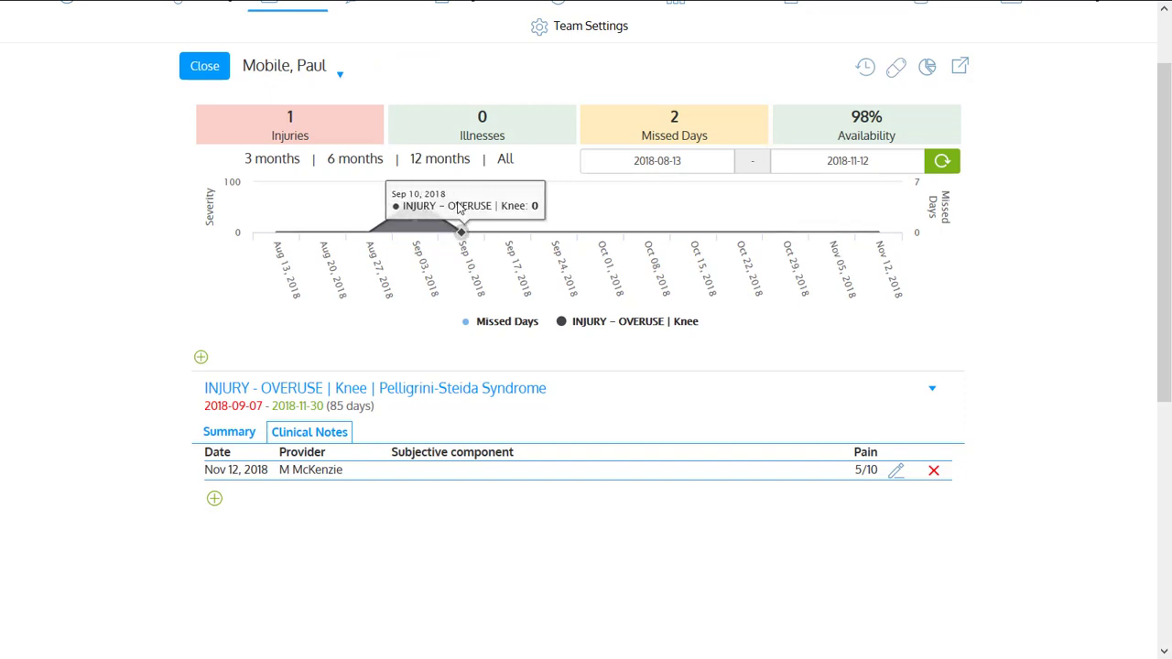
mouse_move(415, 203)
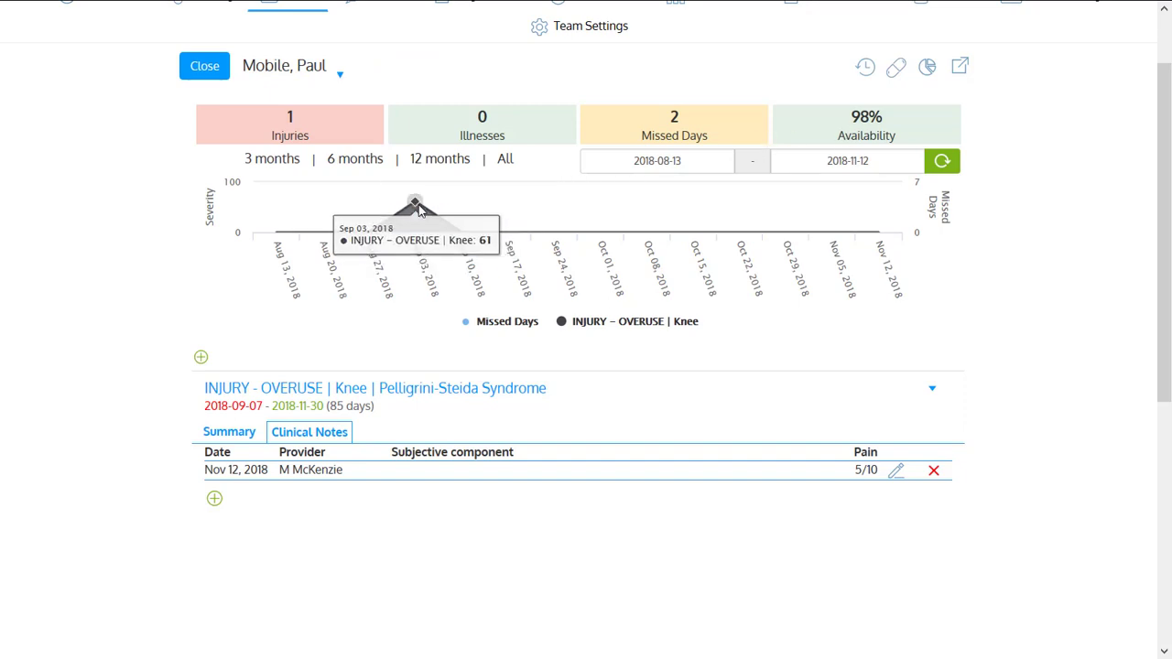
click(894, 69)
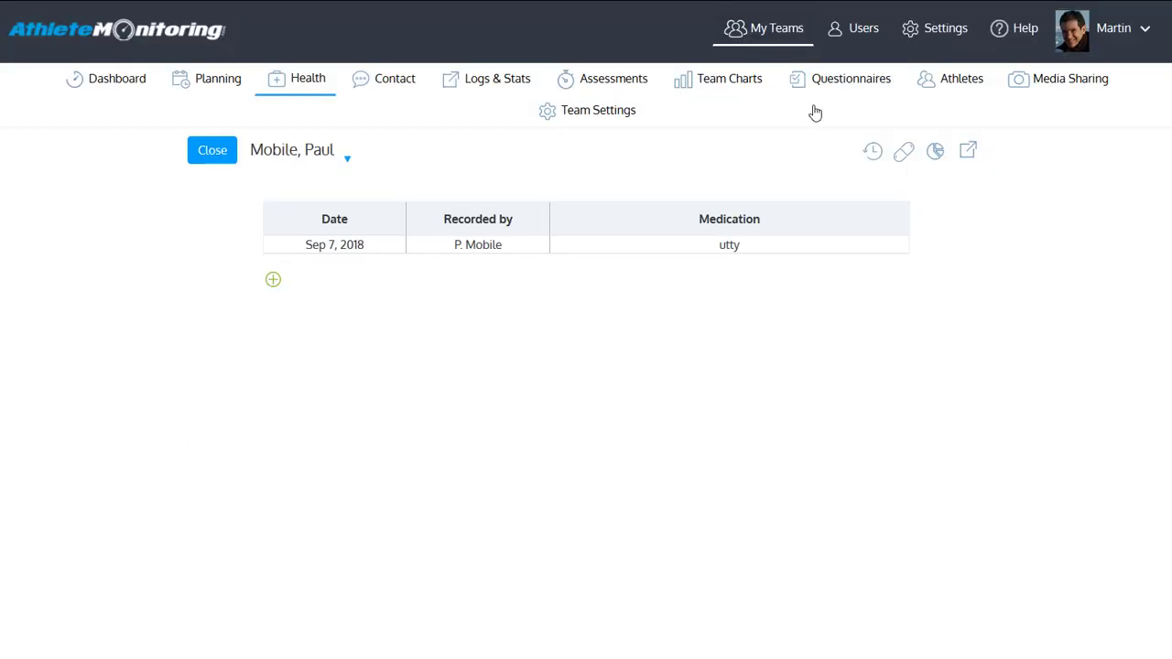
click(227, 156)
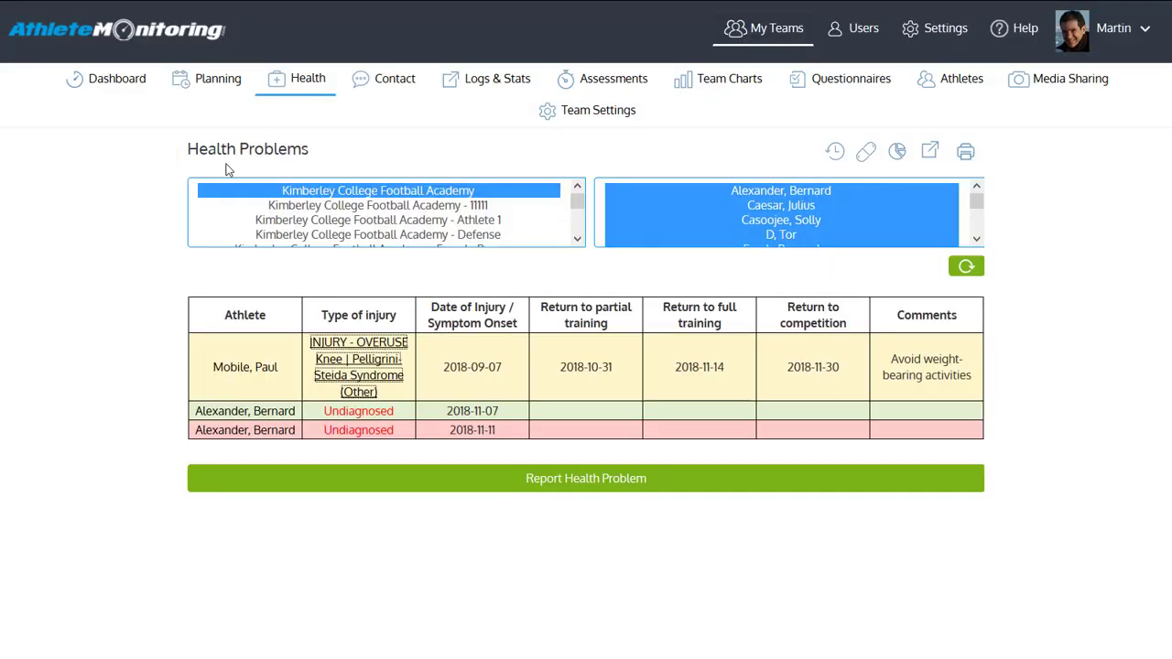
Step: Open the team's health statistics report and refresh it for only the first athlete in the list
click(897, 154)
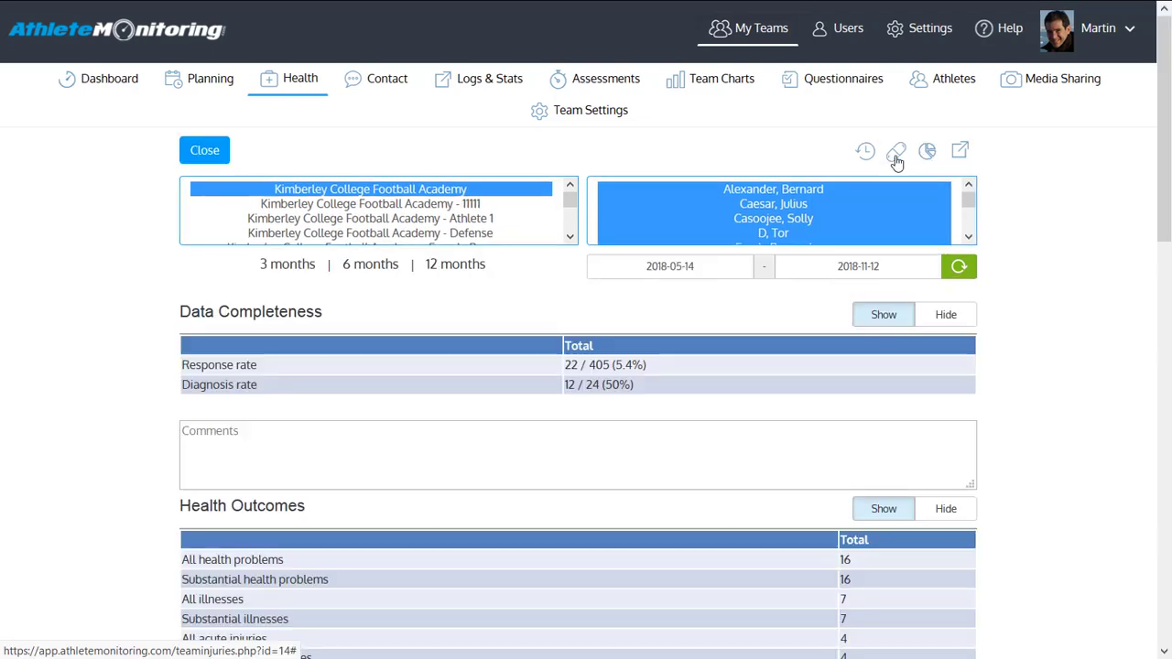
scroll(897, 155, down, 1)
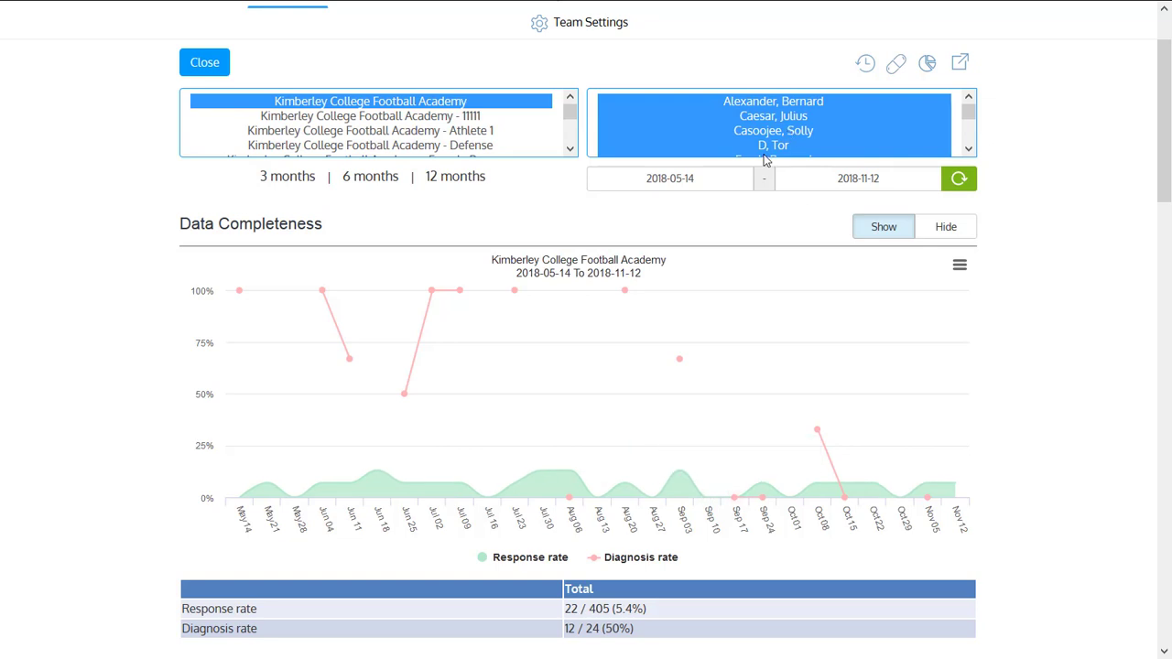
click(957, 178)
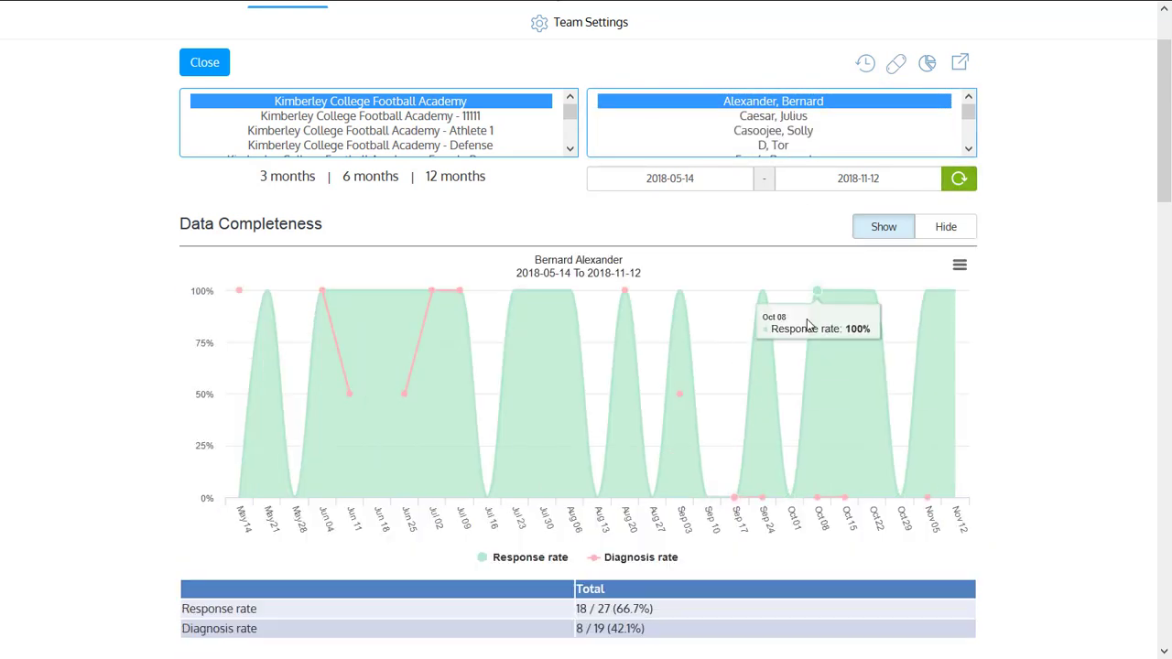
Step: Hide substantial health problems in the Health Outcomes chart and show all illnesses, all acute injuries and substantial overuse injuries
scroll(807, 325, down, 6)
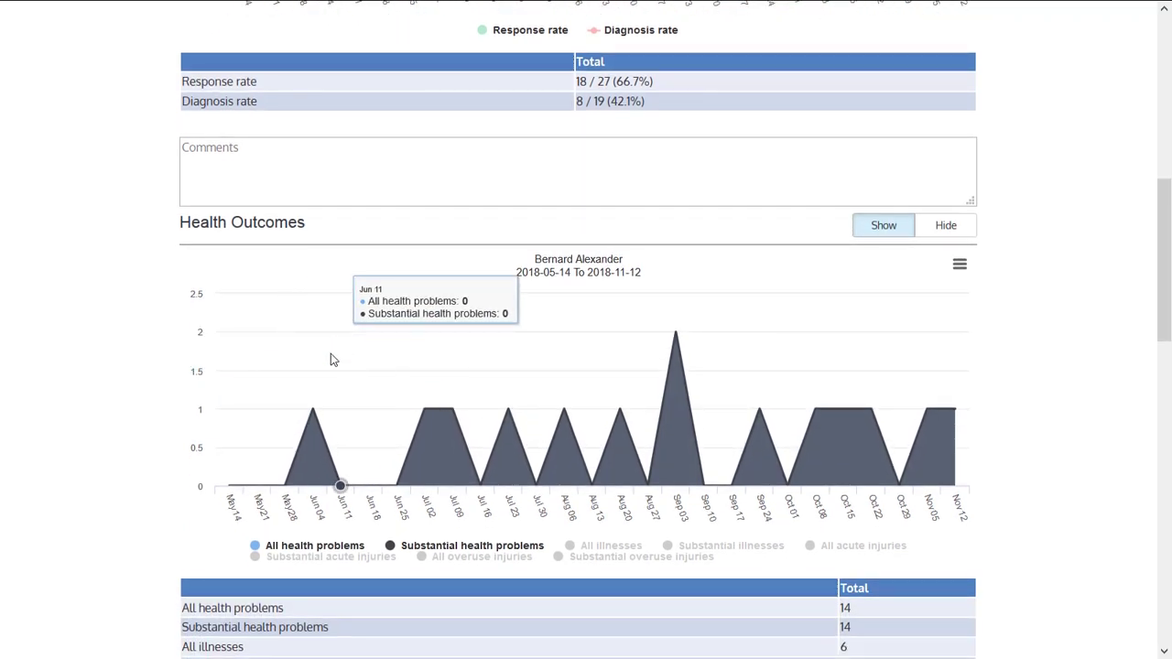
click(418, 547)
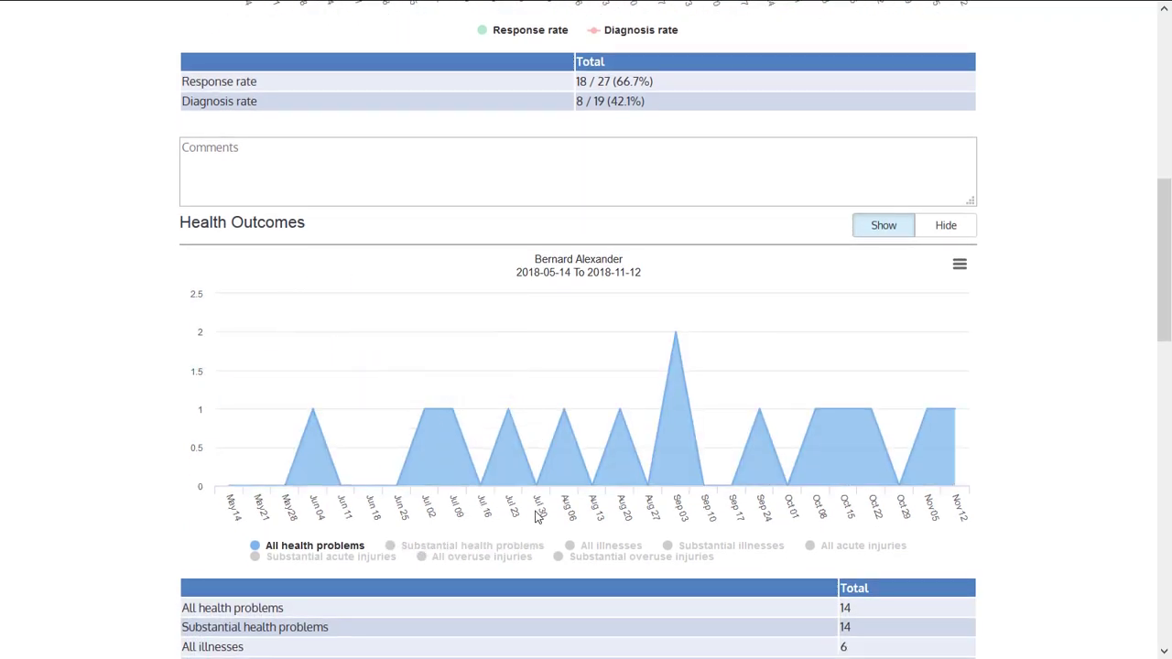
click(625, 557)
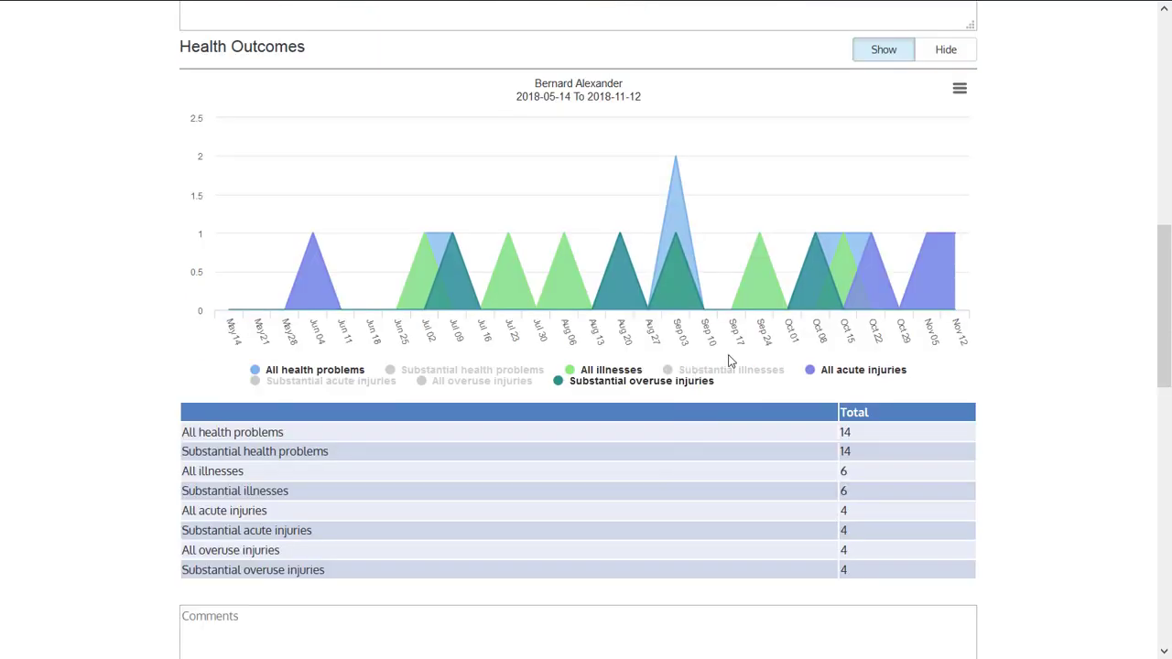
Step: Review the Health Outcomes totals and the Injuries By Body Area chart, and return to the team's health problems
scroll(729, 361, down, 2)
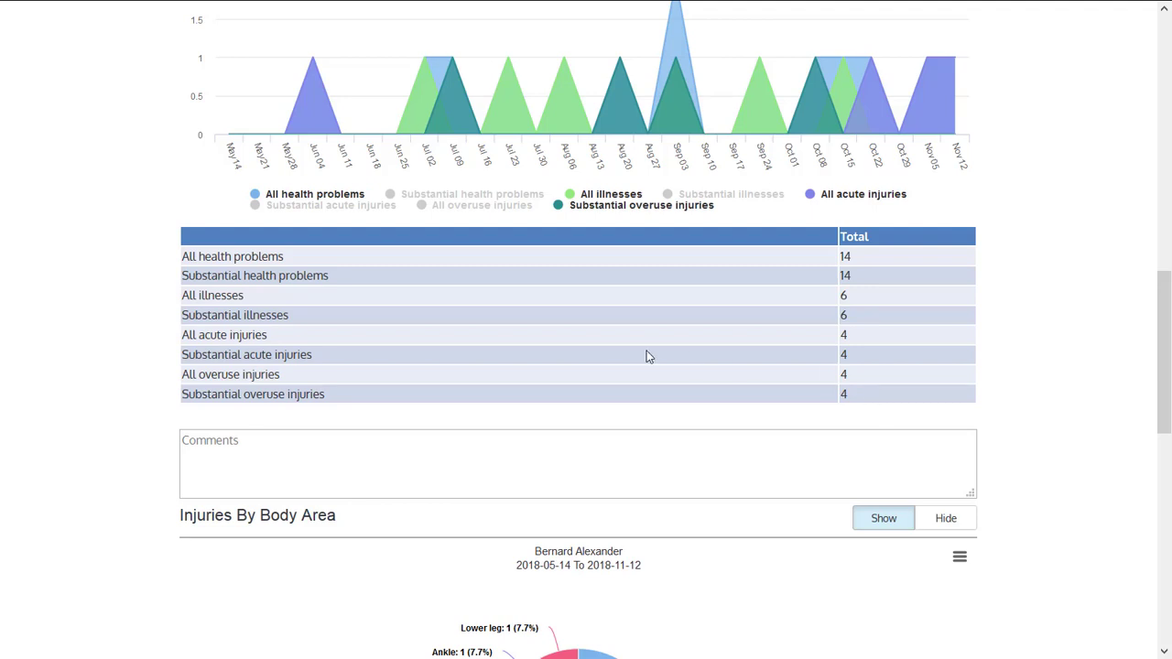
scroll(647, 356, down, 3)
mouse_move(444, 372)
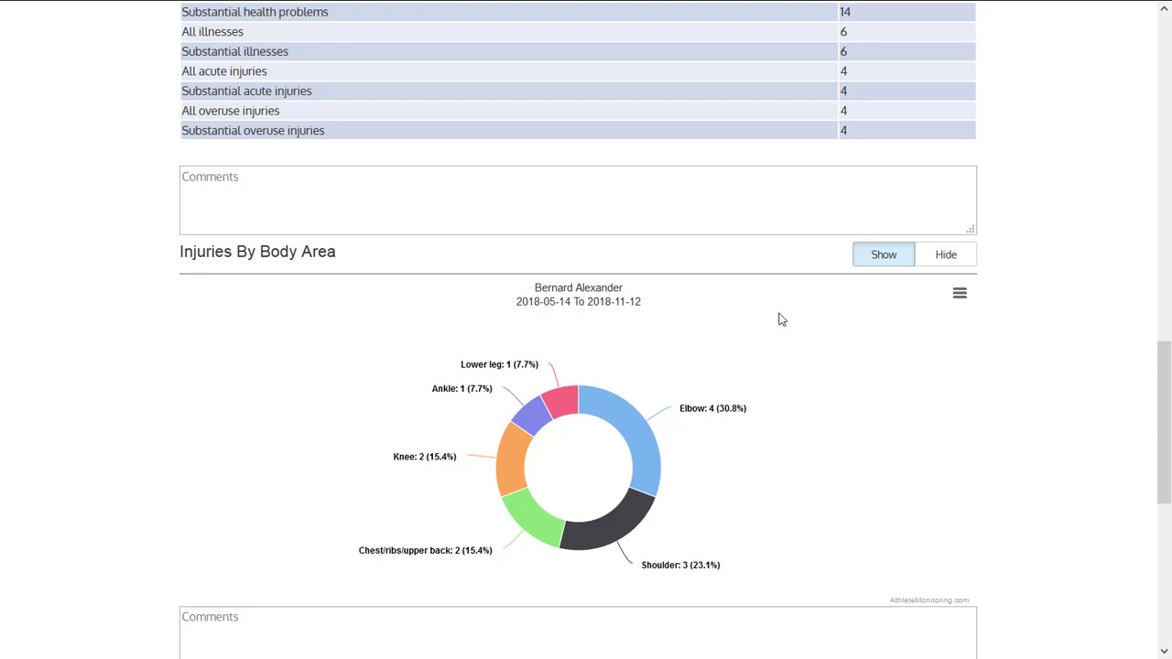
scroll(843, 461, down, 5)
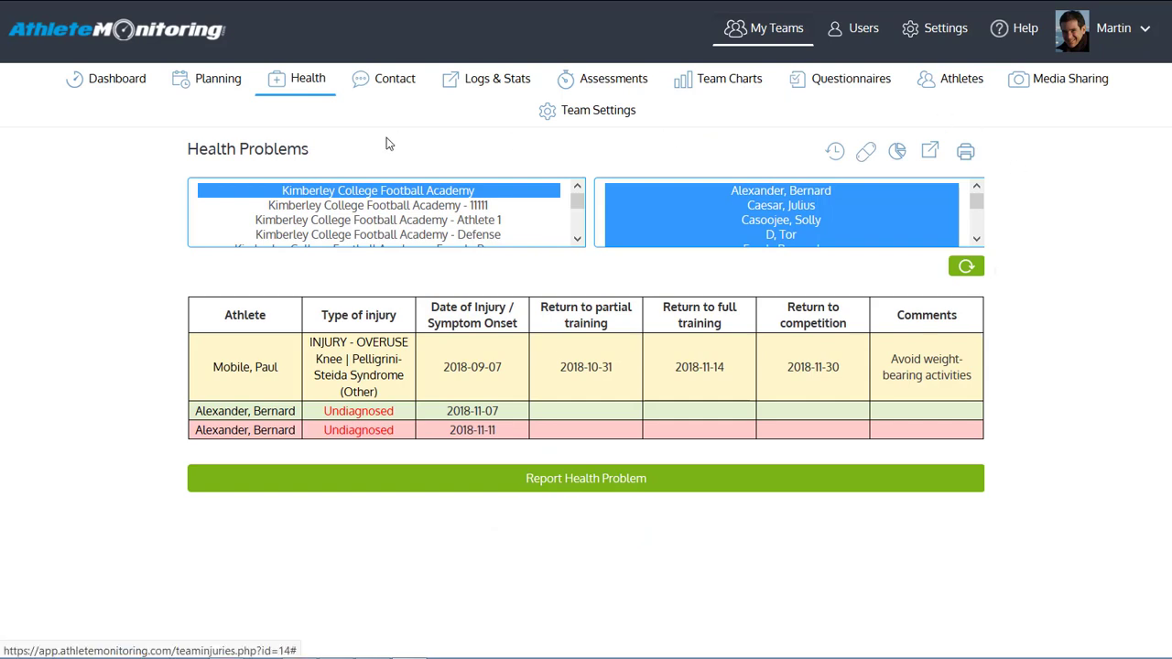
Step: Open the health data export and choose Injury Surveillance (OSTRC) for Kimberley College Football Academy only
click(932, 153)
click(511, 220)
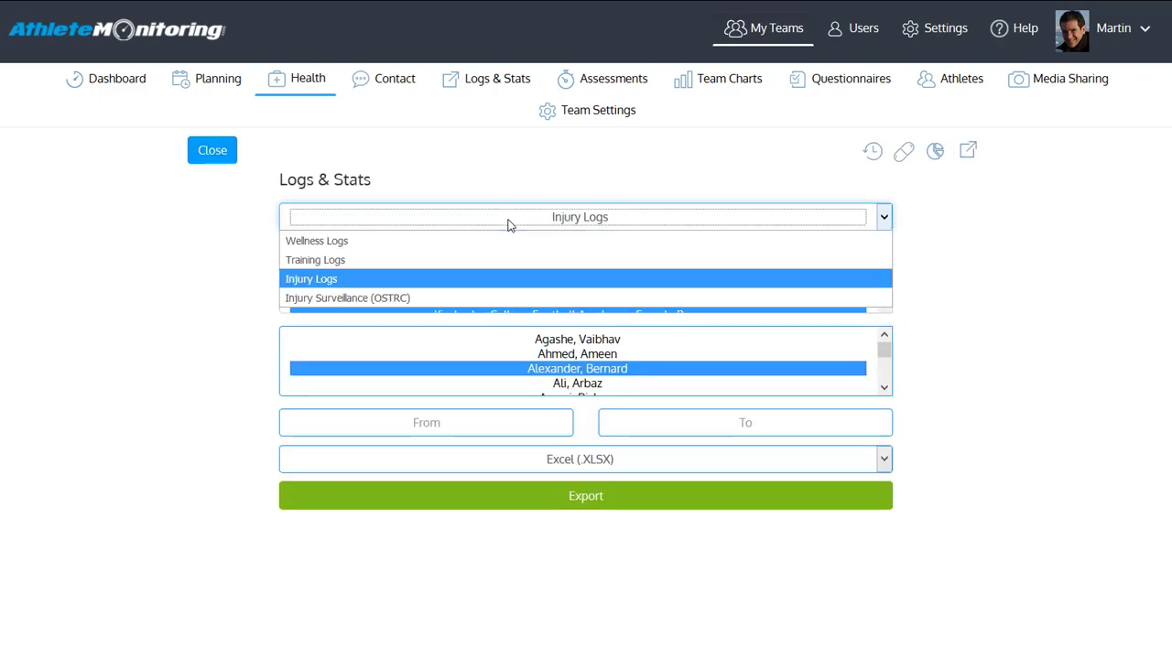
click(473, 299)
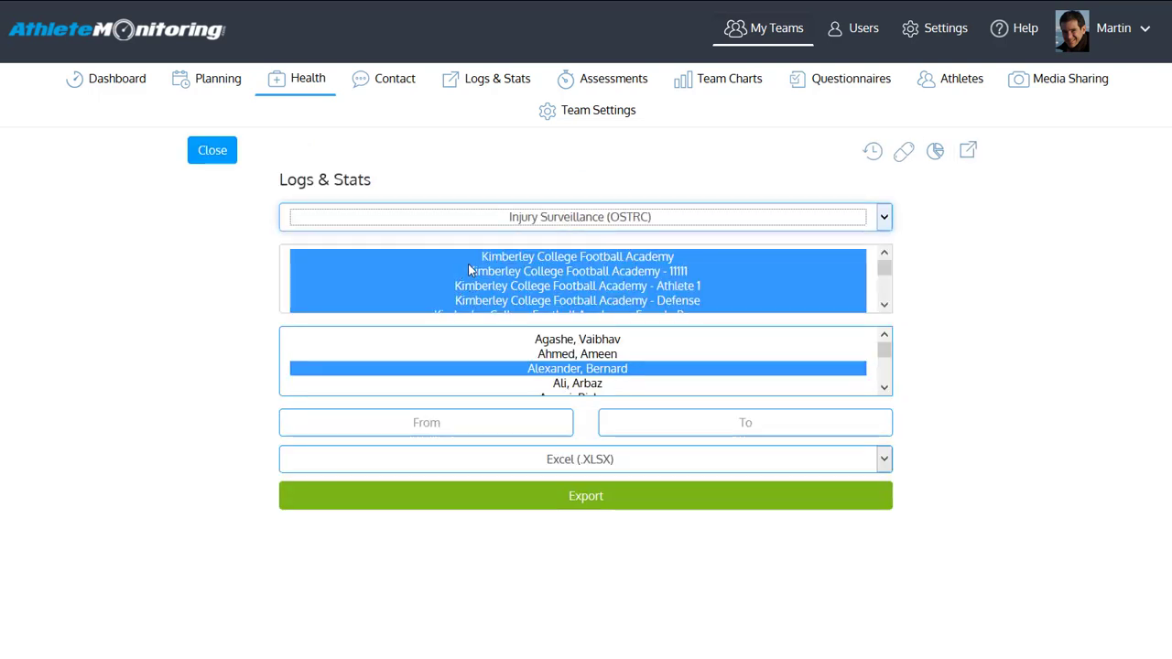
click(524, 259)
Step: Set the export period from 2018-07-01 to 2018-11-12
click(430, 422)
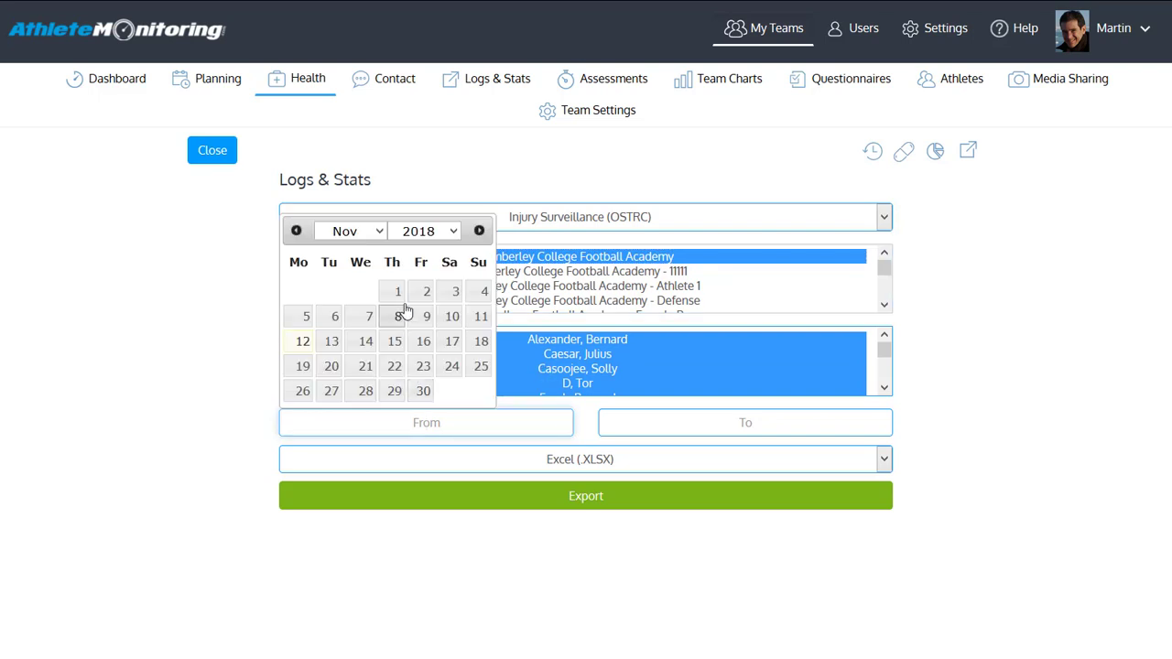
click(371, 232)
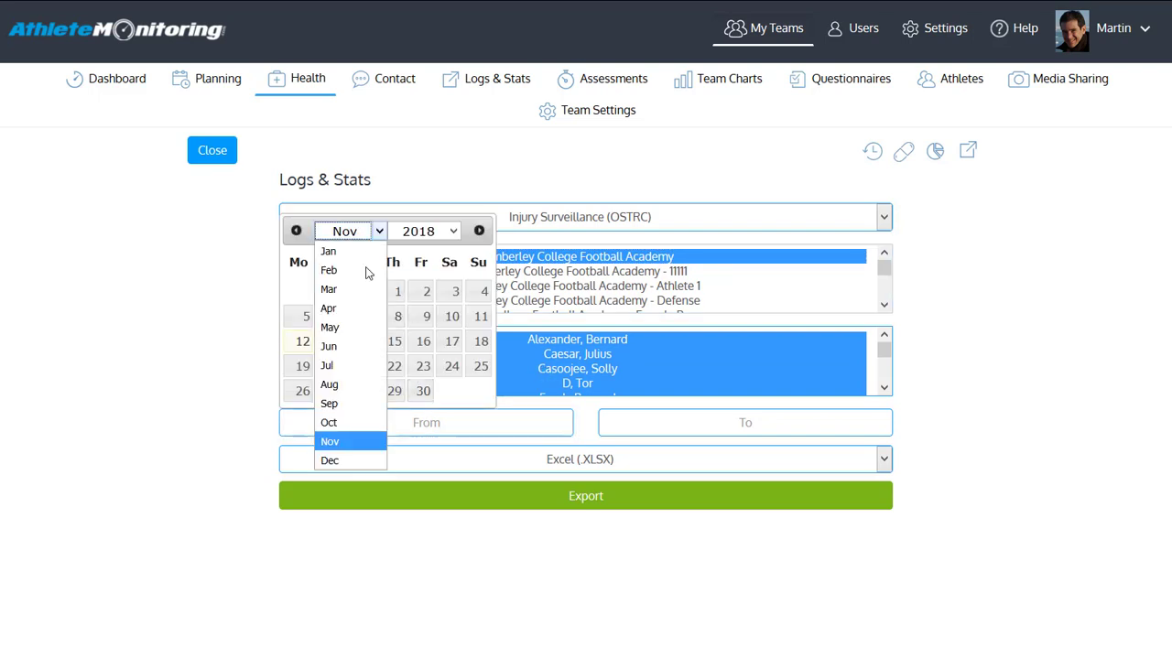
click(350, 362)
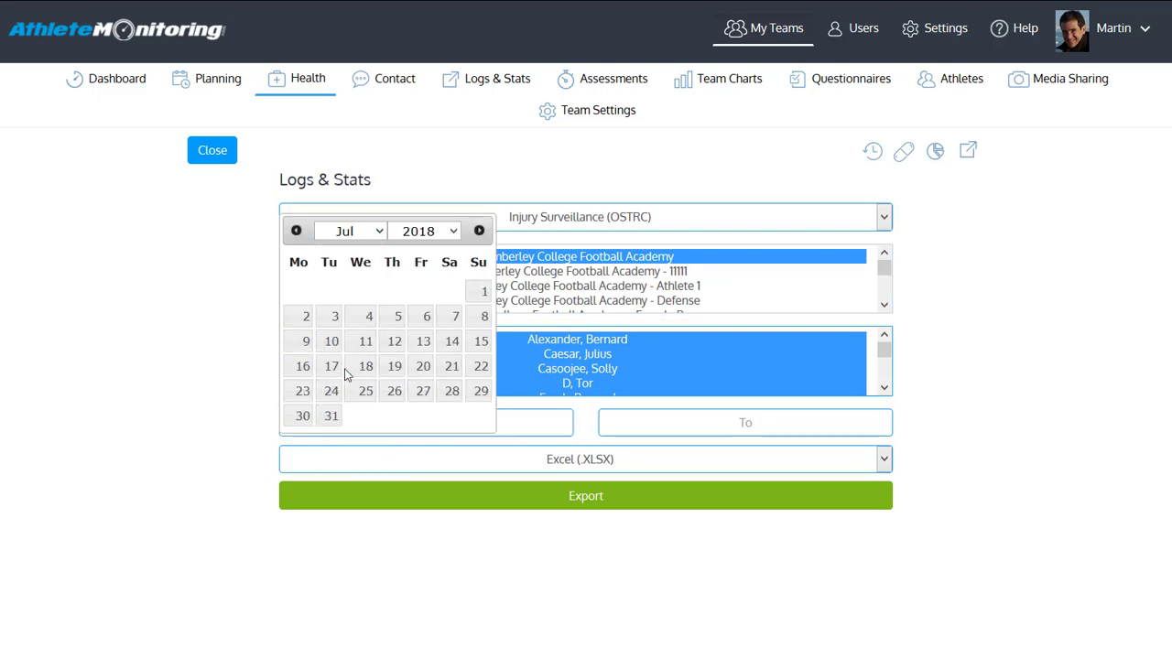
click(479, 293)
click(706, 424)
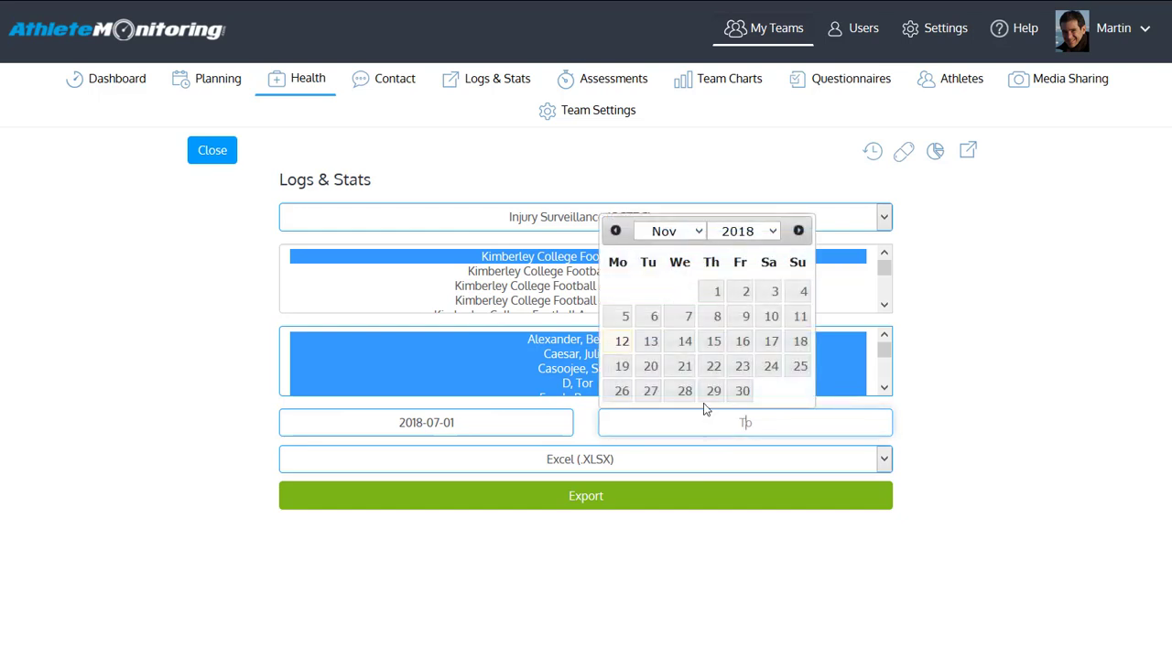
click(612, 344)
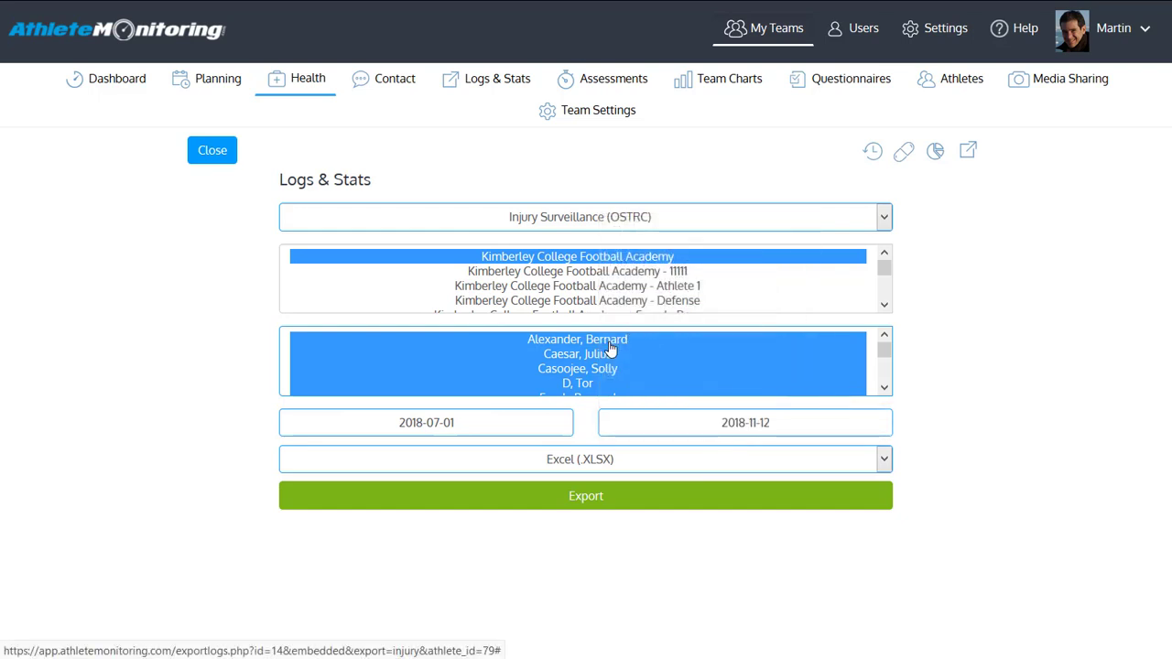
Step: Export the injury surveillance data as Excel (.XLSX) and open the downloaded workbook in Excel with editing enabled
click(616, 466)
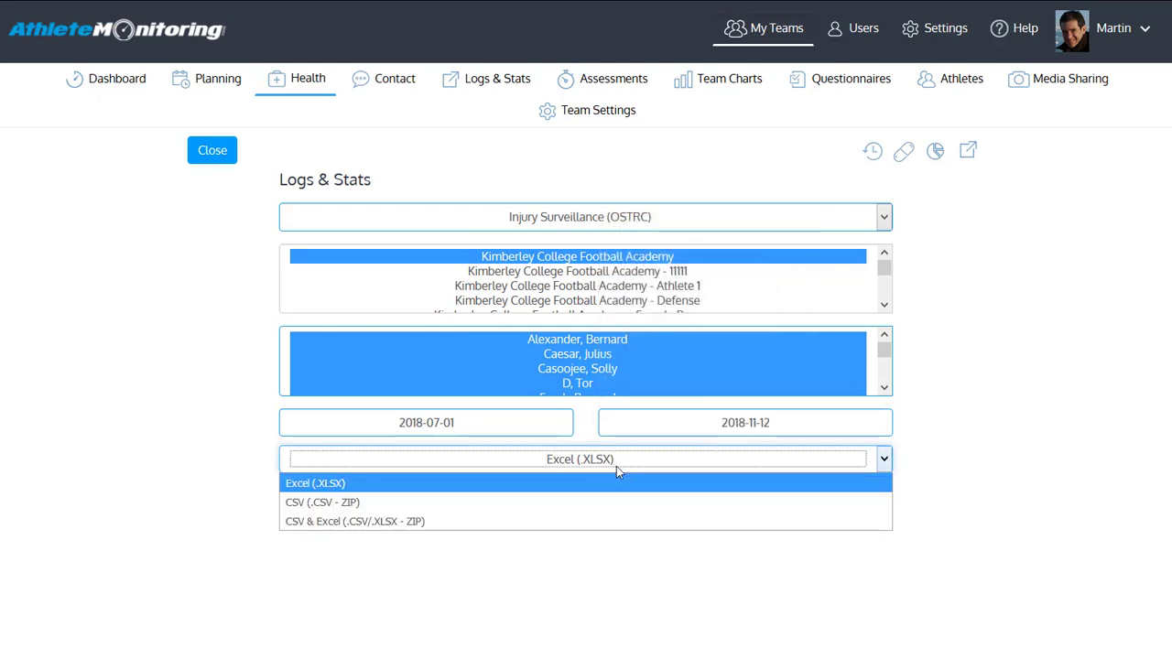
click(625, 481)
click(632, 499)
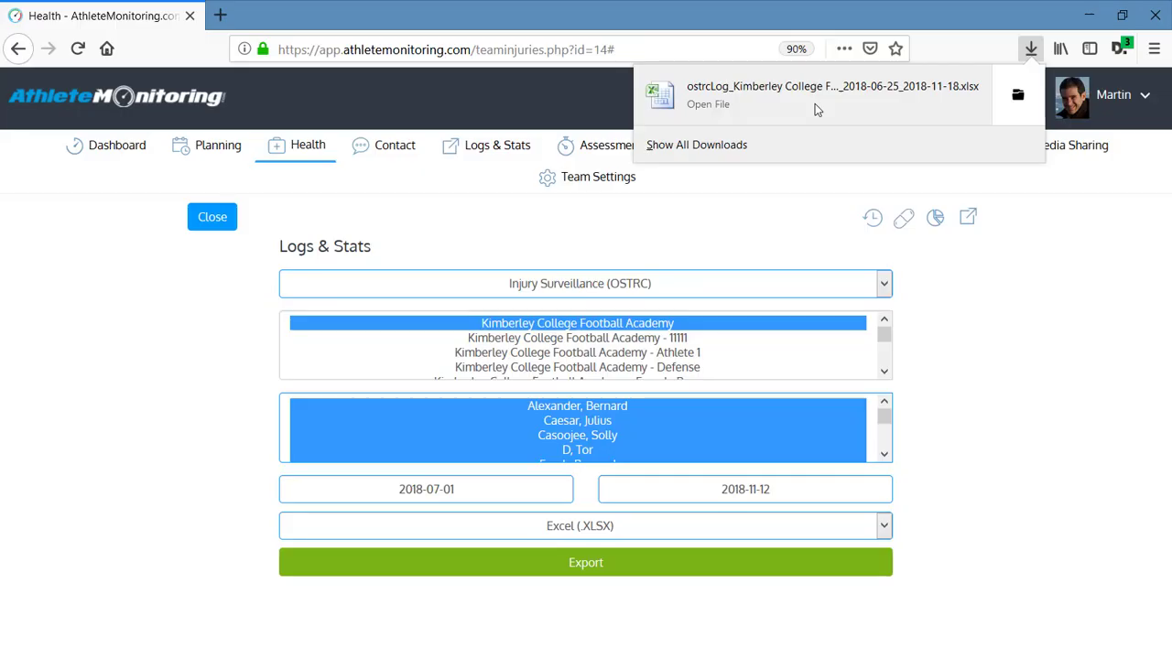
click(815, 104)
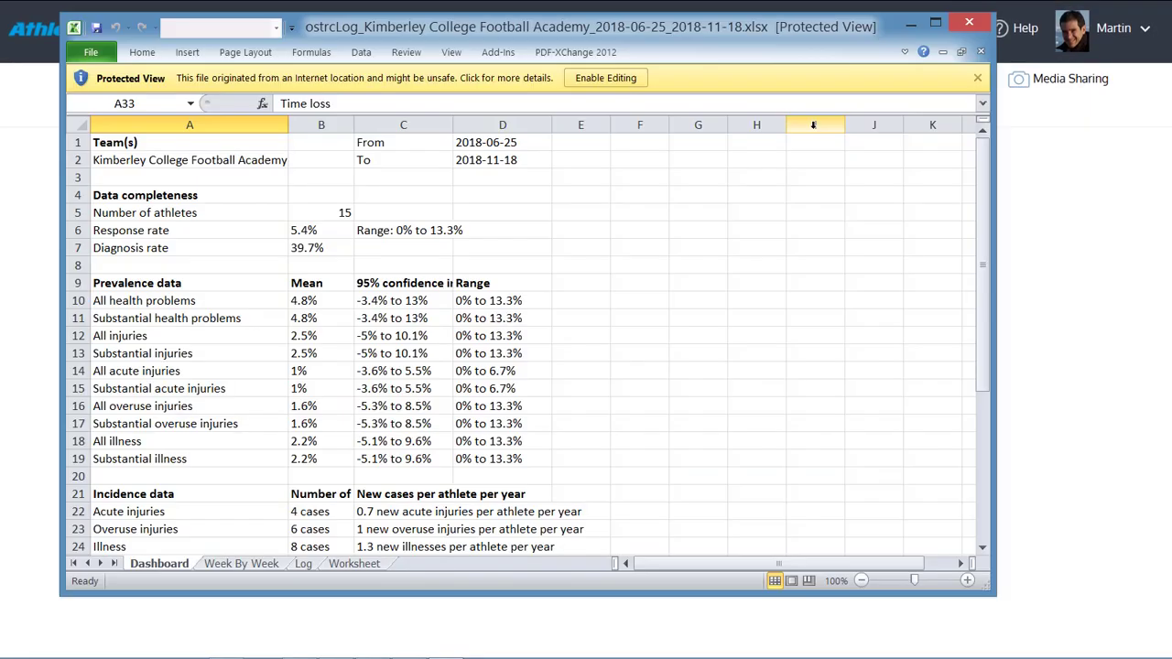
click(613, 79)
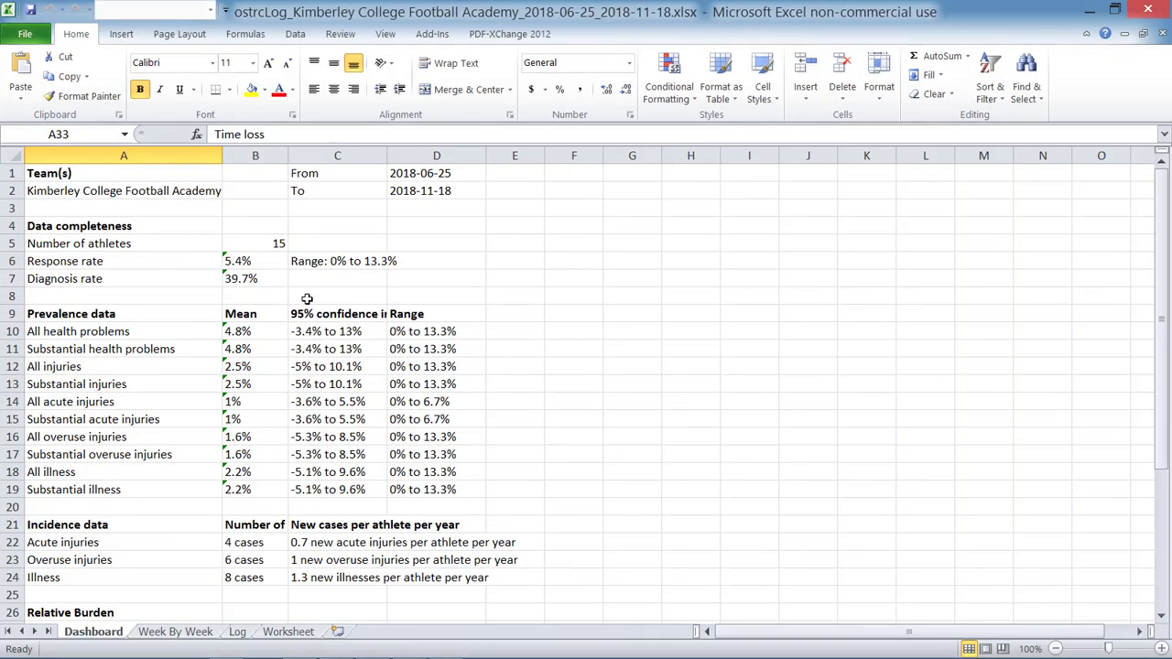
Step: Examine the team, date range and data completeness figures on the Dashboard sheet
click(138, 193)
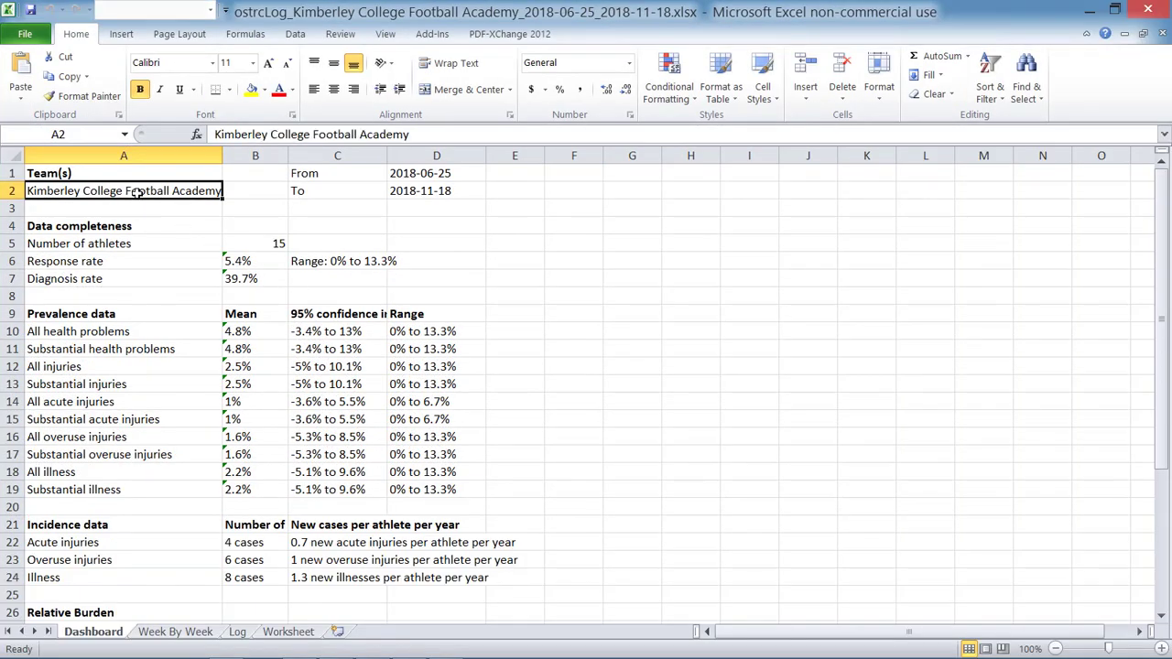
drag(403, 174, 414, 211)
click(235, 246)
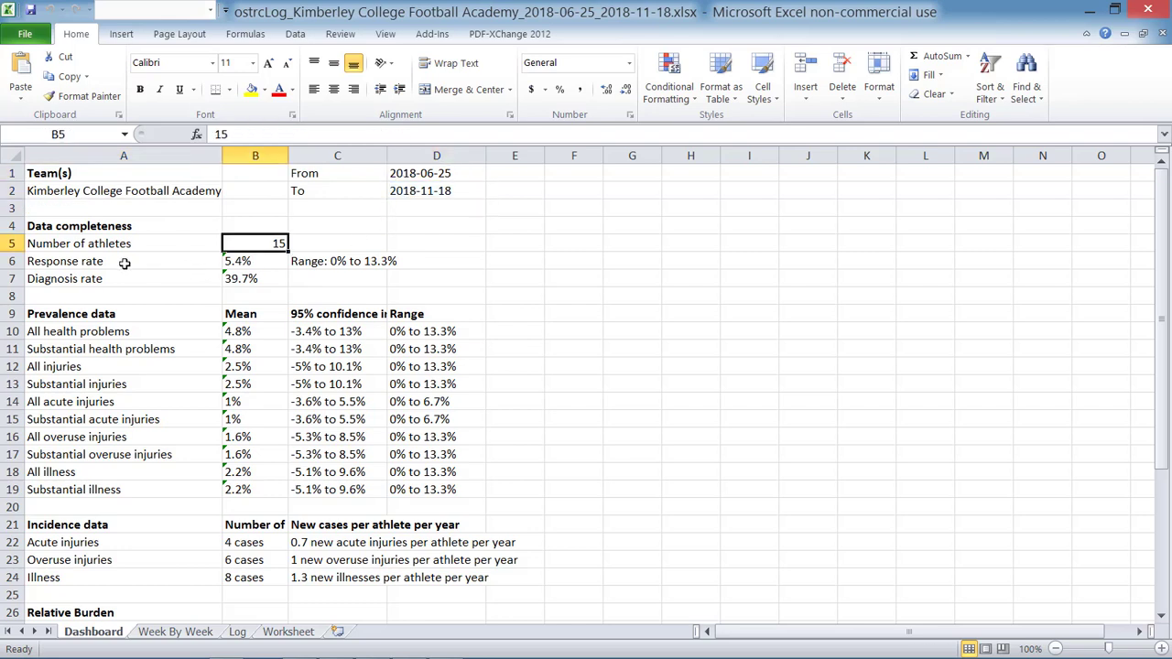
click(260, 280)
click(337, 263)
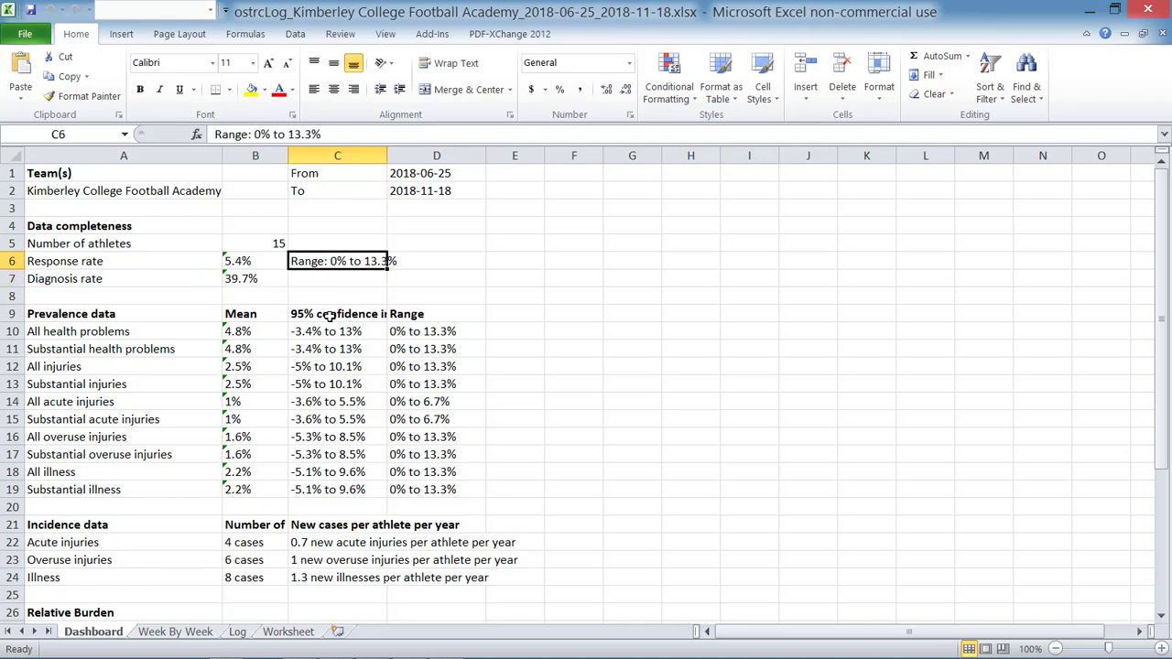
Step: Review the prevalence, incidence, relative burden and time loss sections of the Dashboard sheet
click(333, 315)
scroll(355, 343, down, 2)
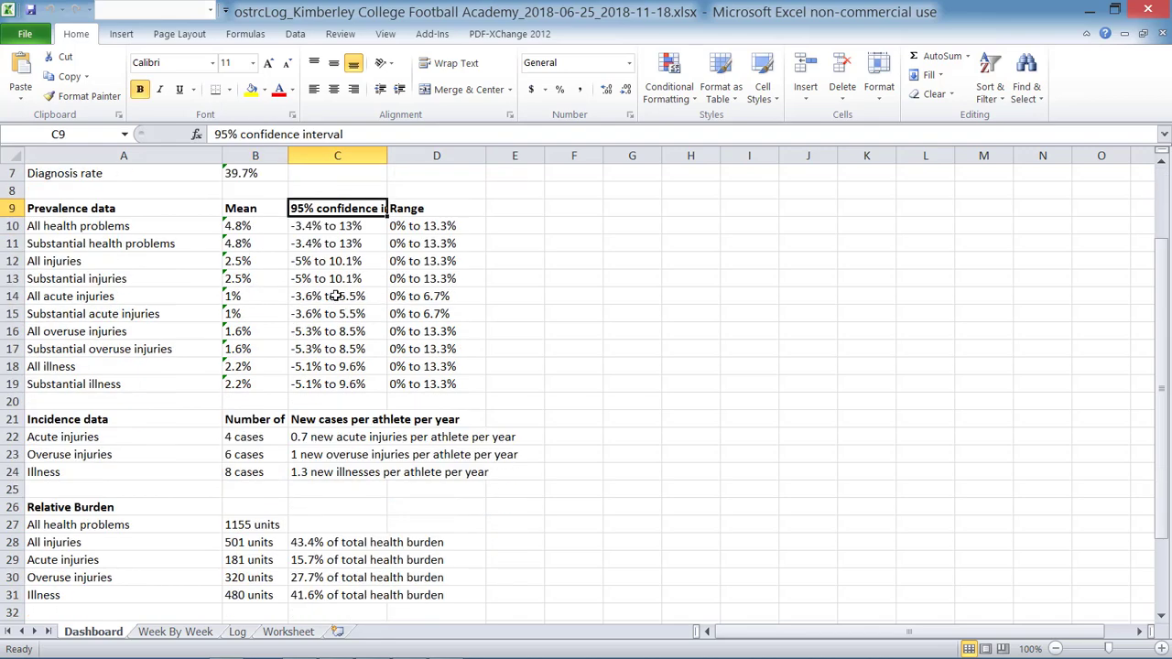
click(126, 211)
click(66, 418)
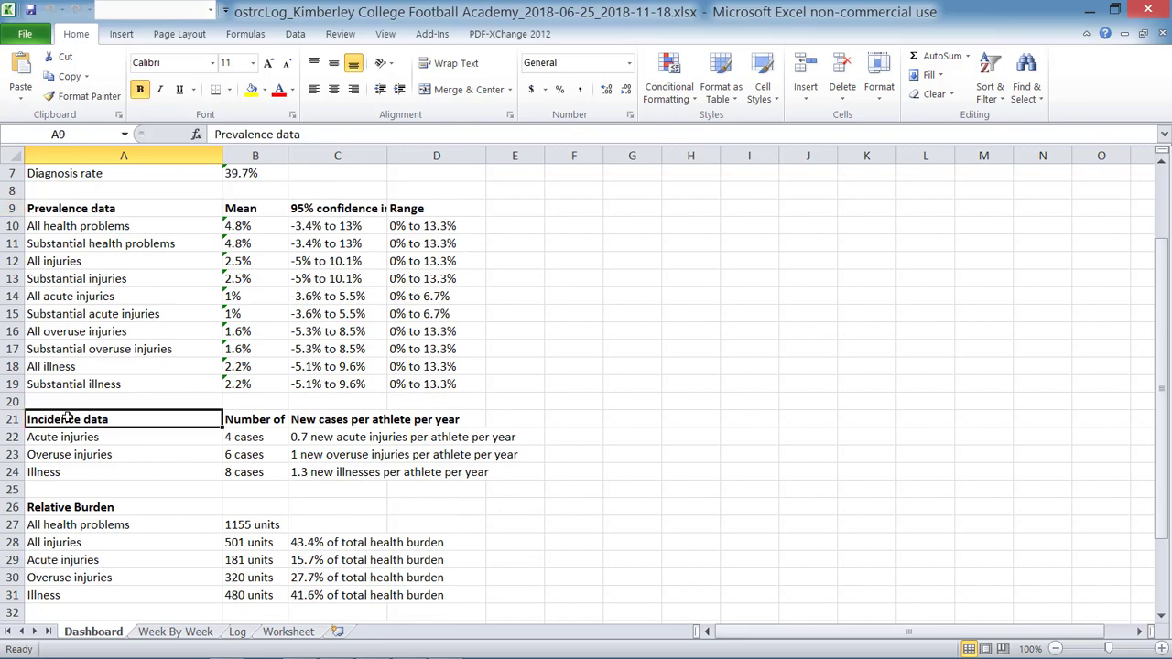
scroll(92, 426, down, 2)
click(92, 423)
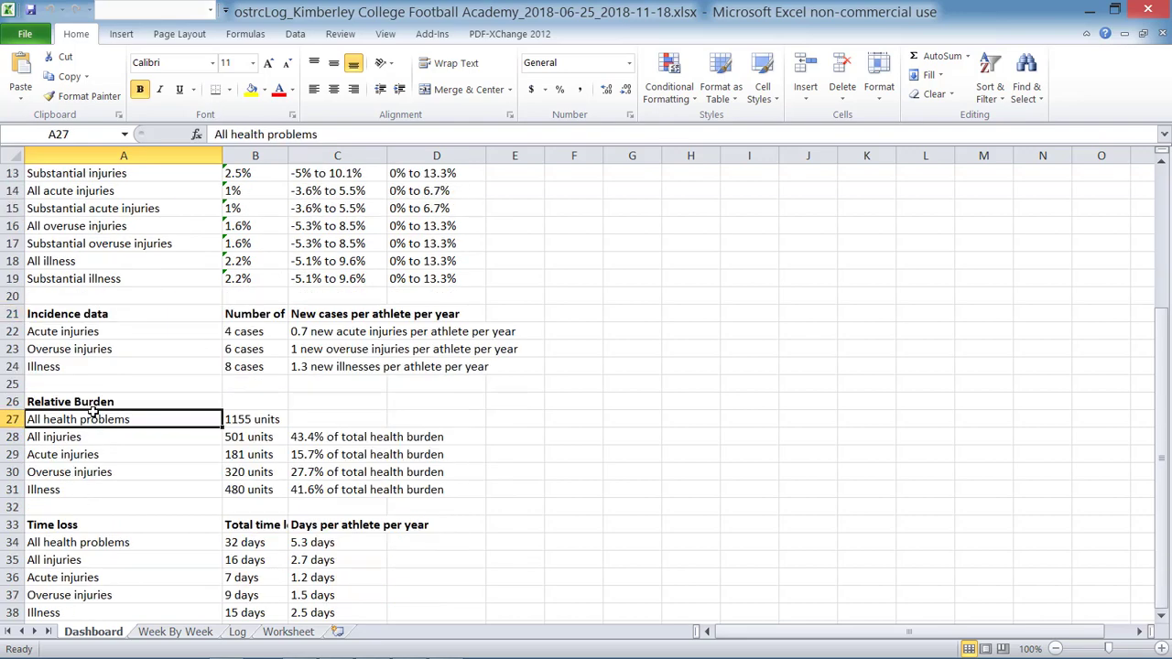
scroll(91, 426, down, 3)
click(100, 383)
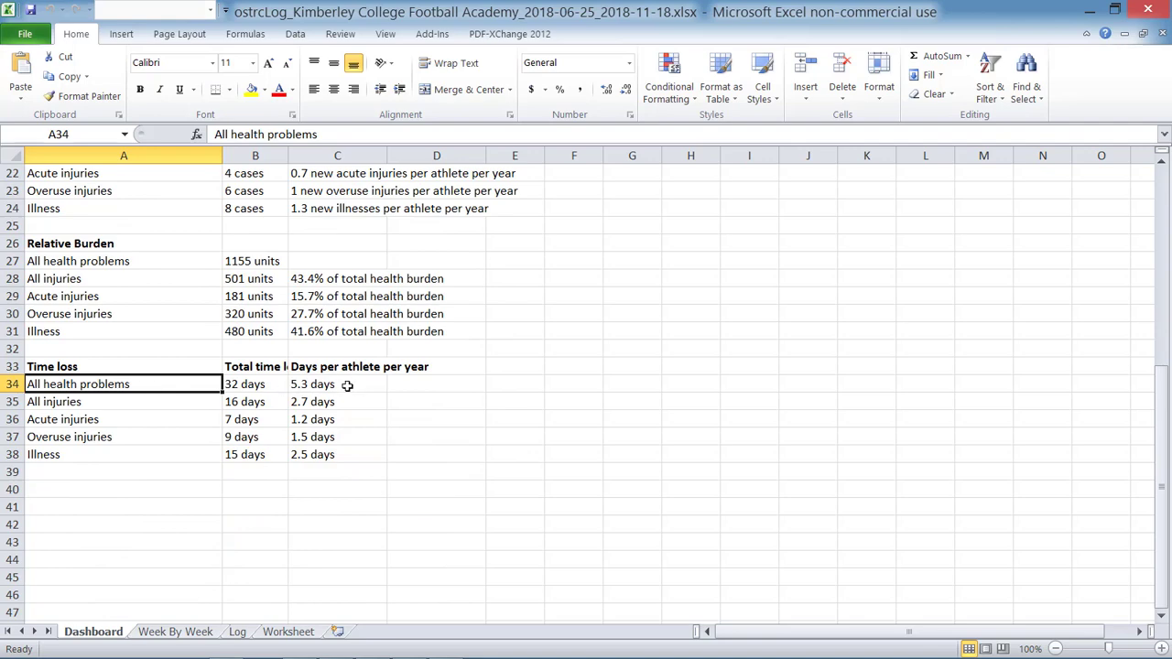
Step: Look over the Week By Week sheet and examine the answers, scores and incident details on the Log sheet
click(185, 633)
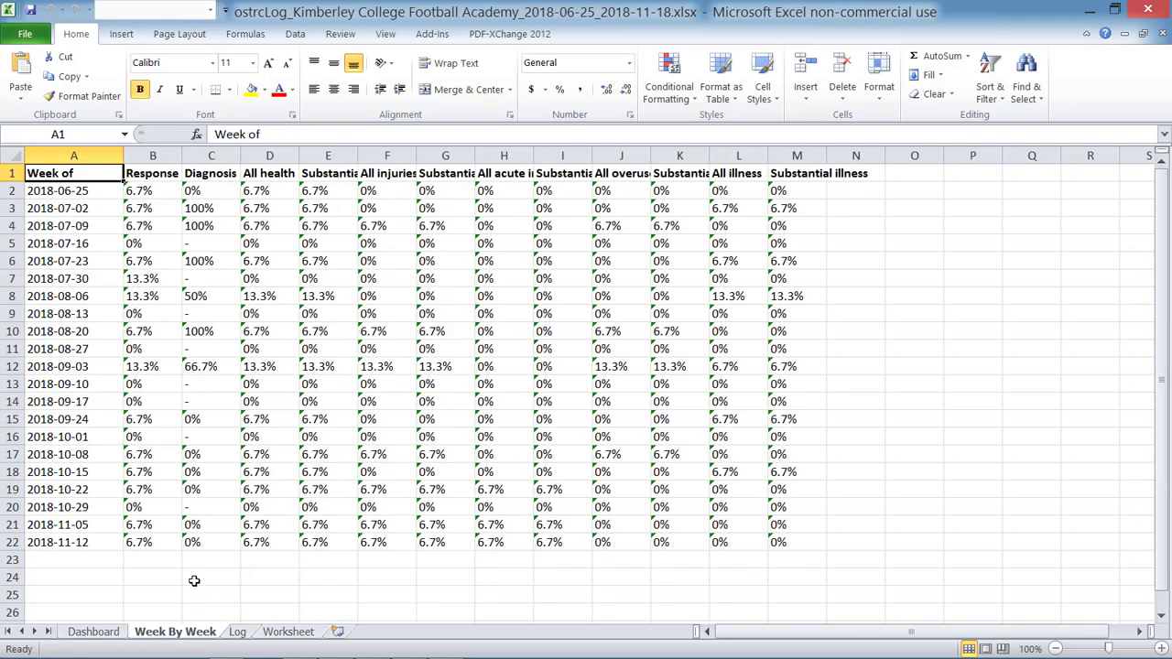
click(238, 632)
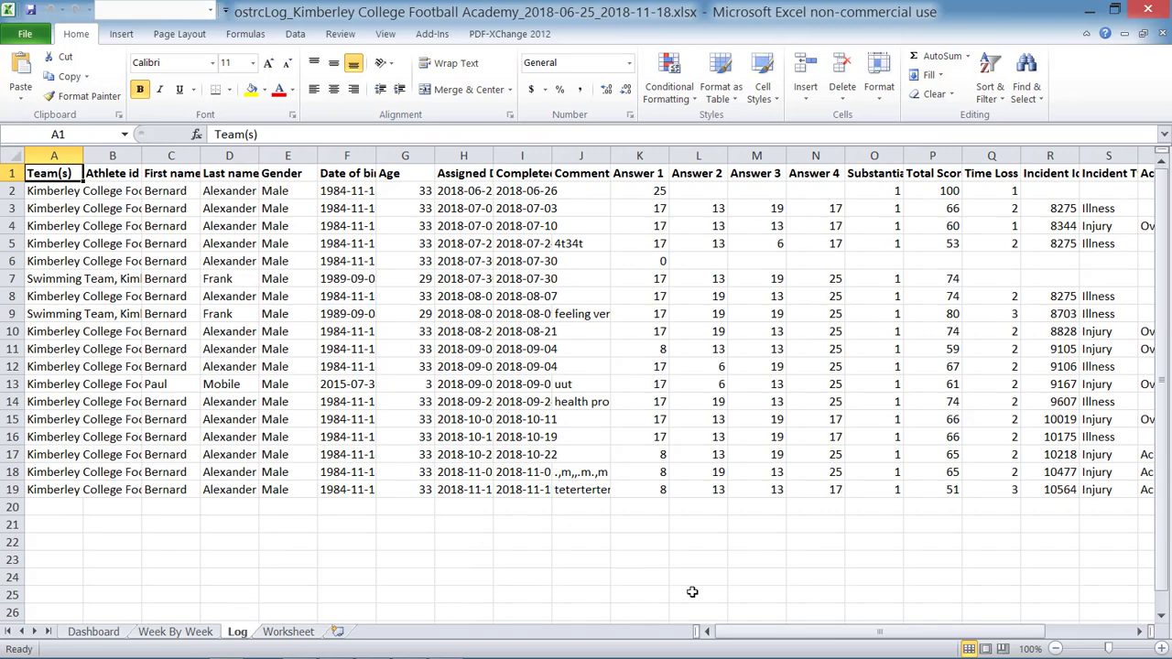
drag(751, 632, 819, 632)
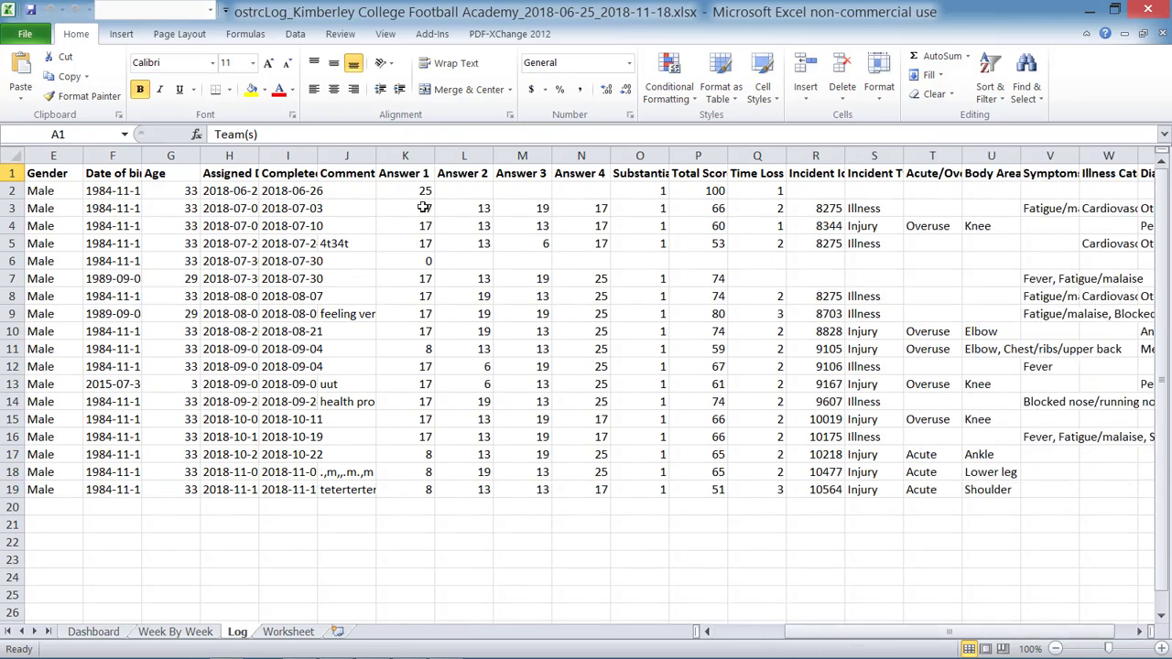
drag(417, 192, 630, 280)
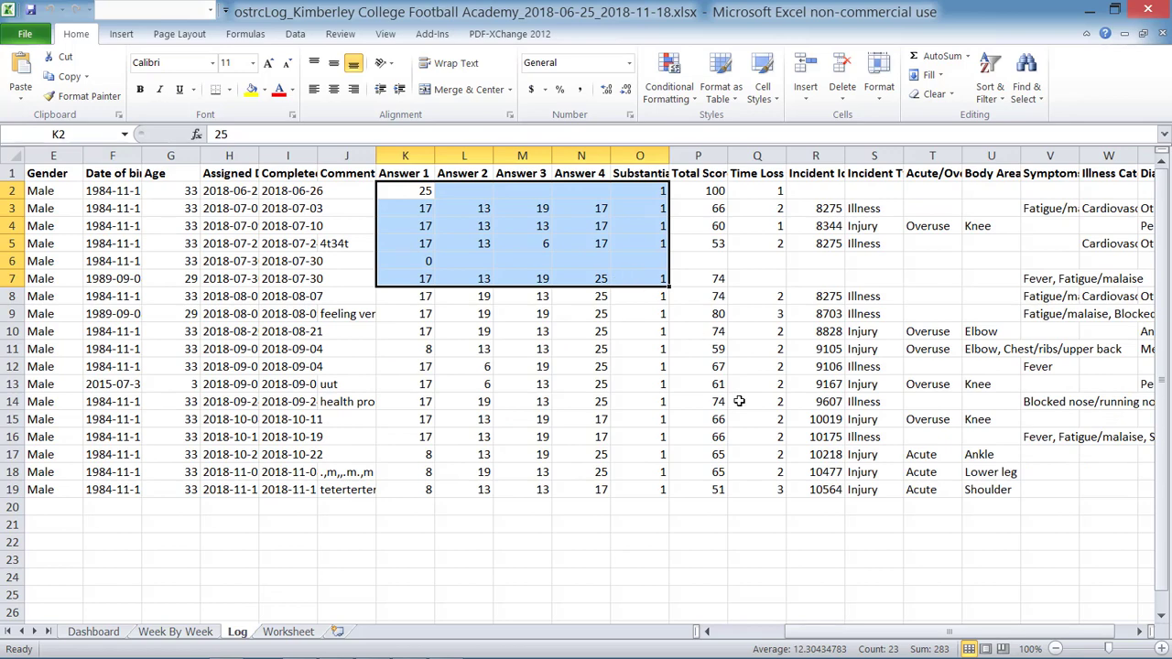
drag(820, 632, 838, 634)
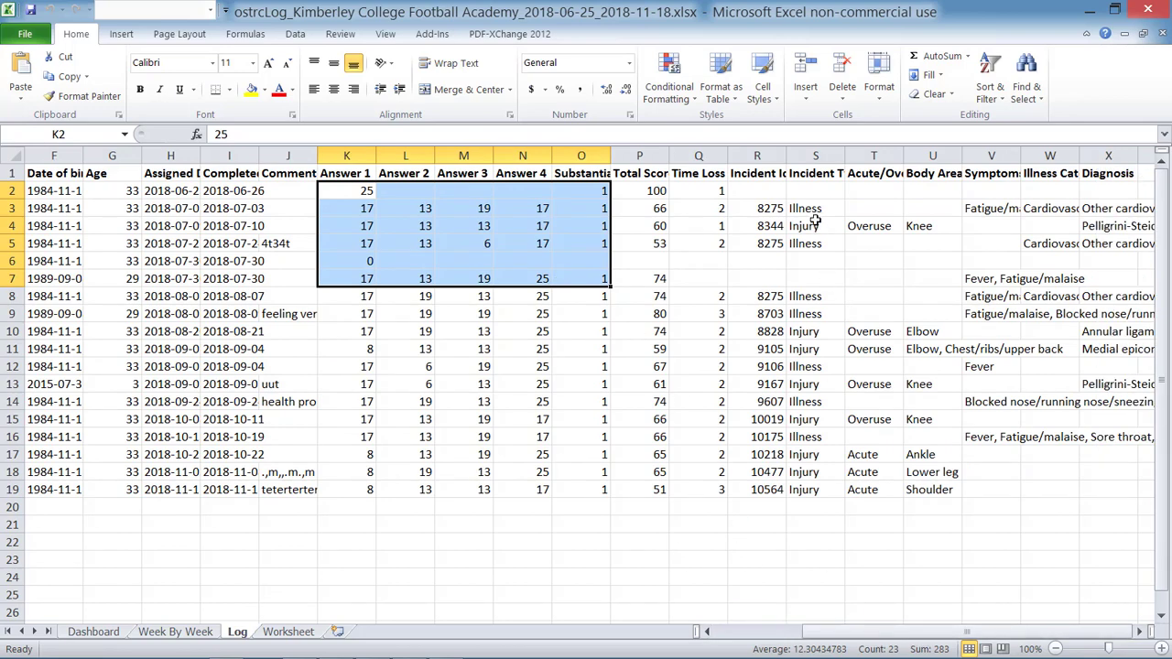
click(815, 224)
drag(978, 634, 998, 639)
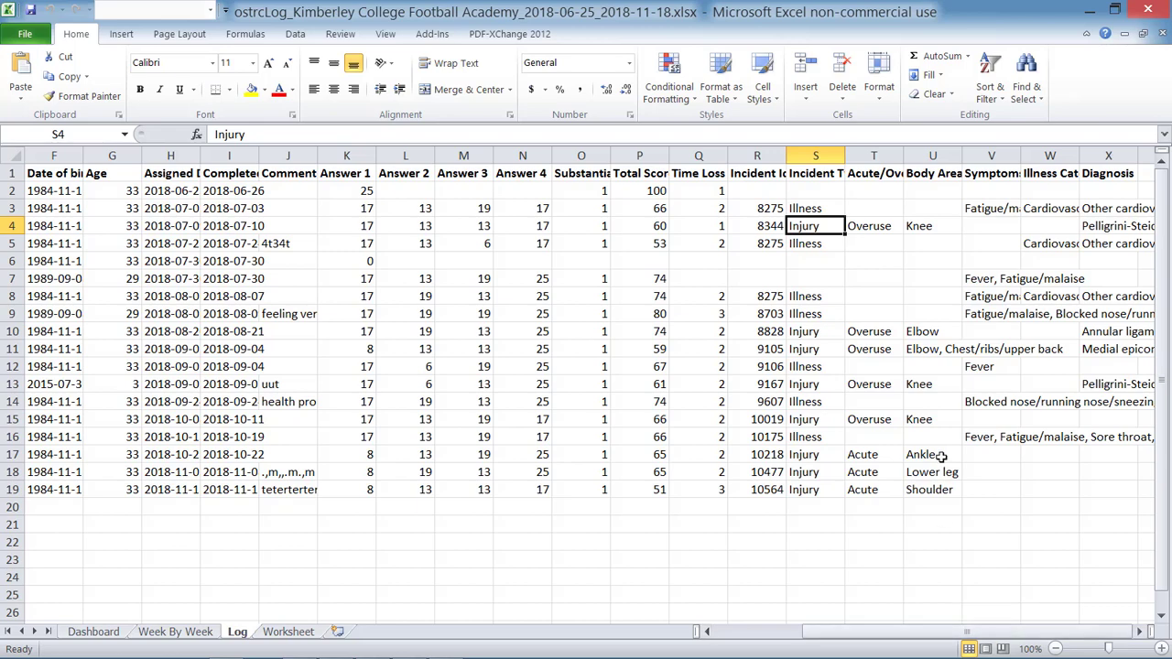